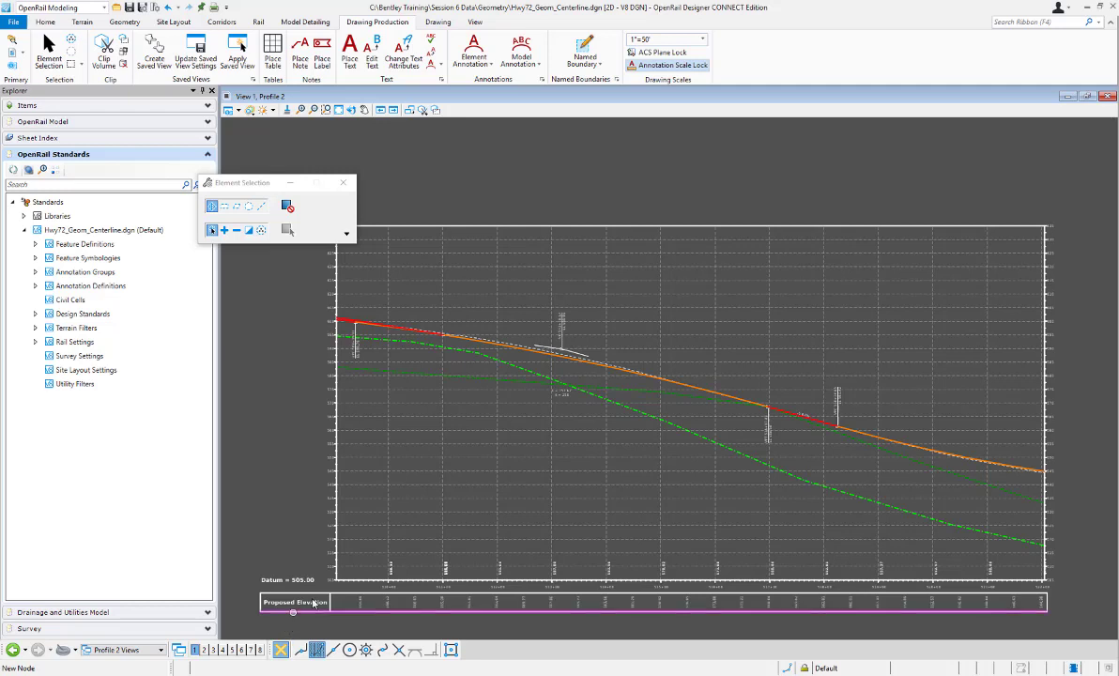
In Multi-Model Views, open Manage Annotations for the Profile > Drawing > Framed Profile annotation group
{"action": "left_click", "coordinate": [162, 656]}
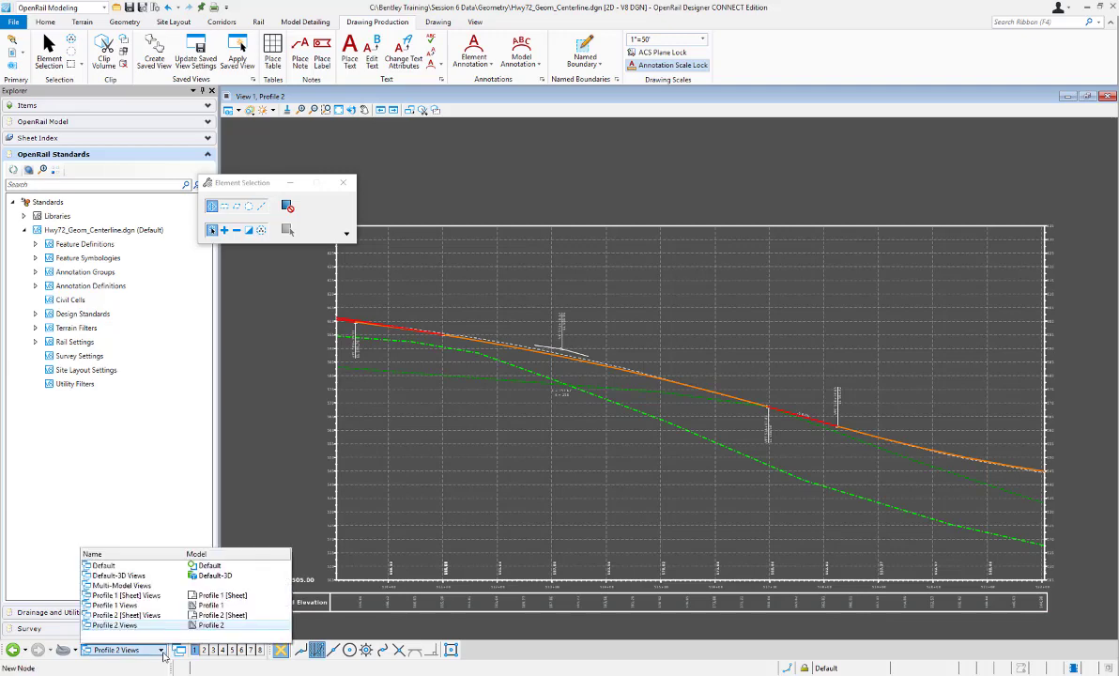
{"action": "left_click", "coordinate": [139, 593]}
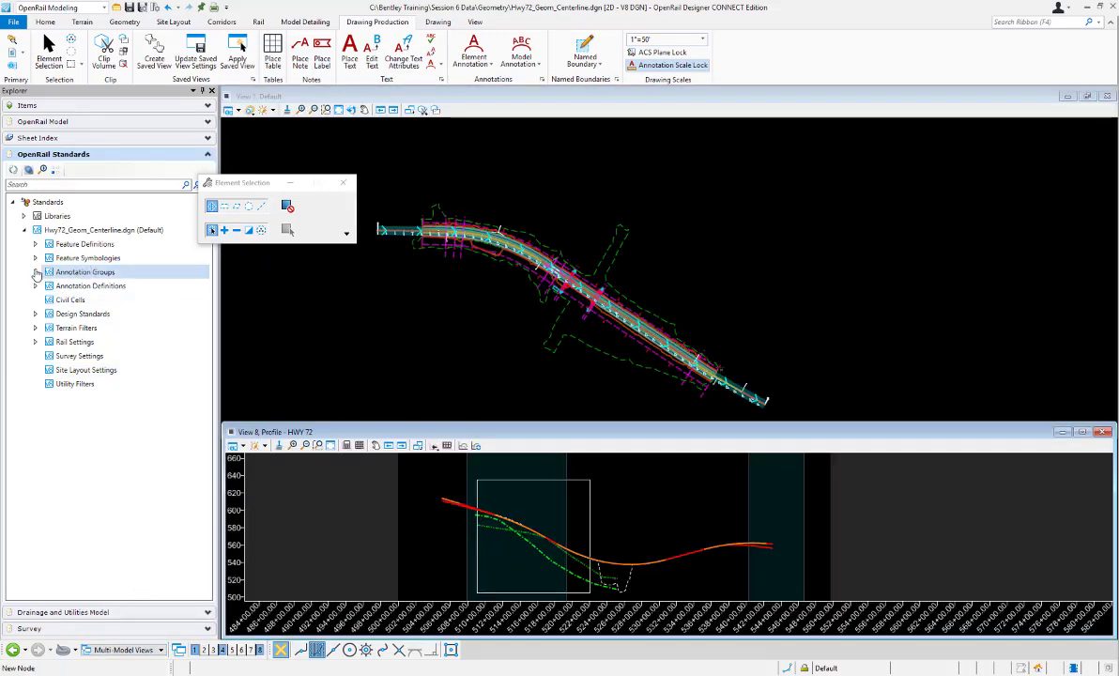
{"action": "double_click", "coordinate": [56, 273]}
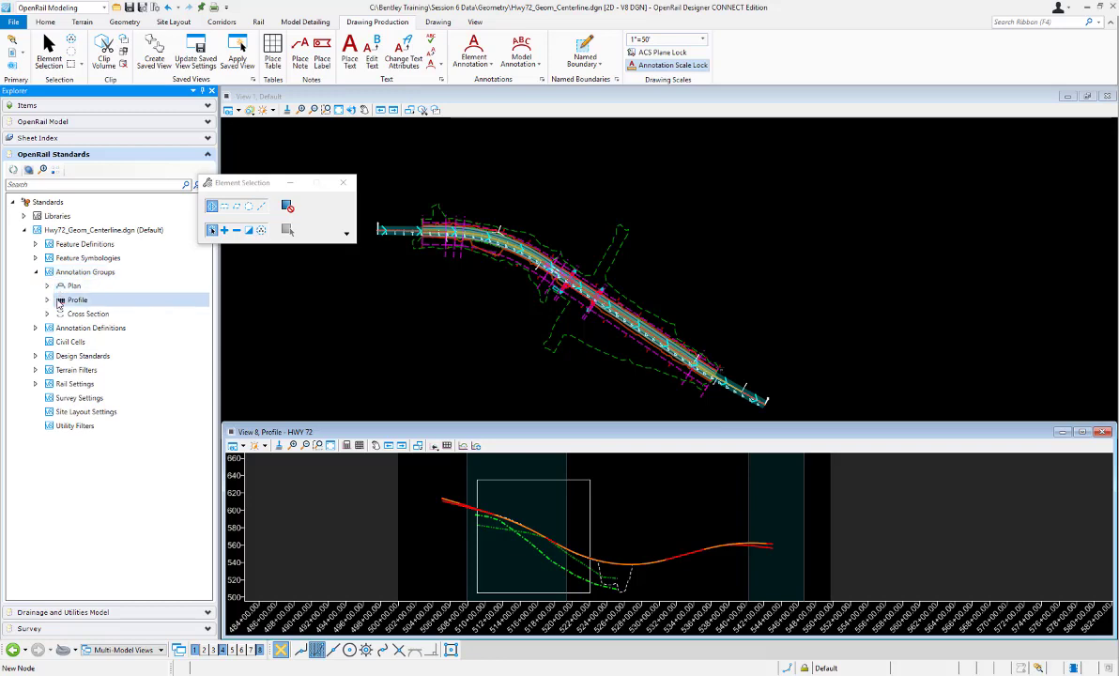
{"action": "double_click", "coordinate": [73, 300]}
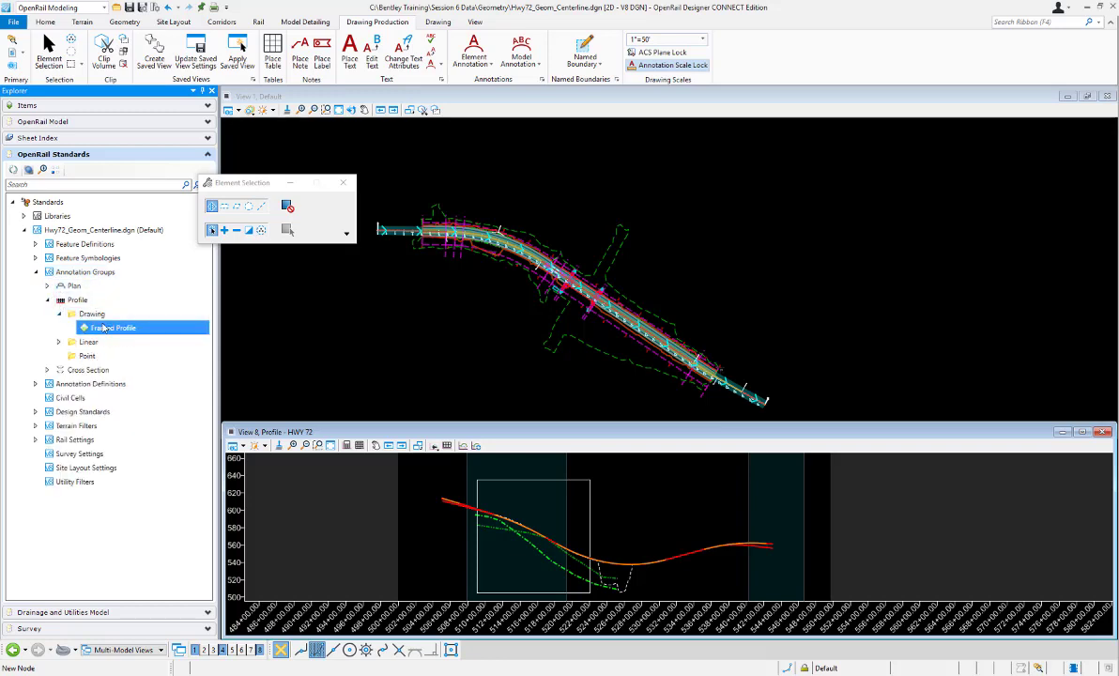
{"action": "right_click", "coordinate": [110, 330]}
{"action": "left_click", "coordinate": [141, 335]}
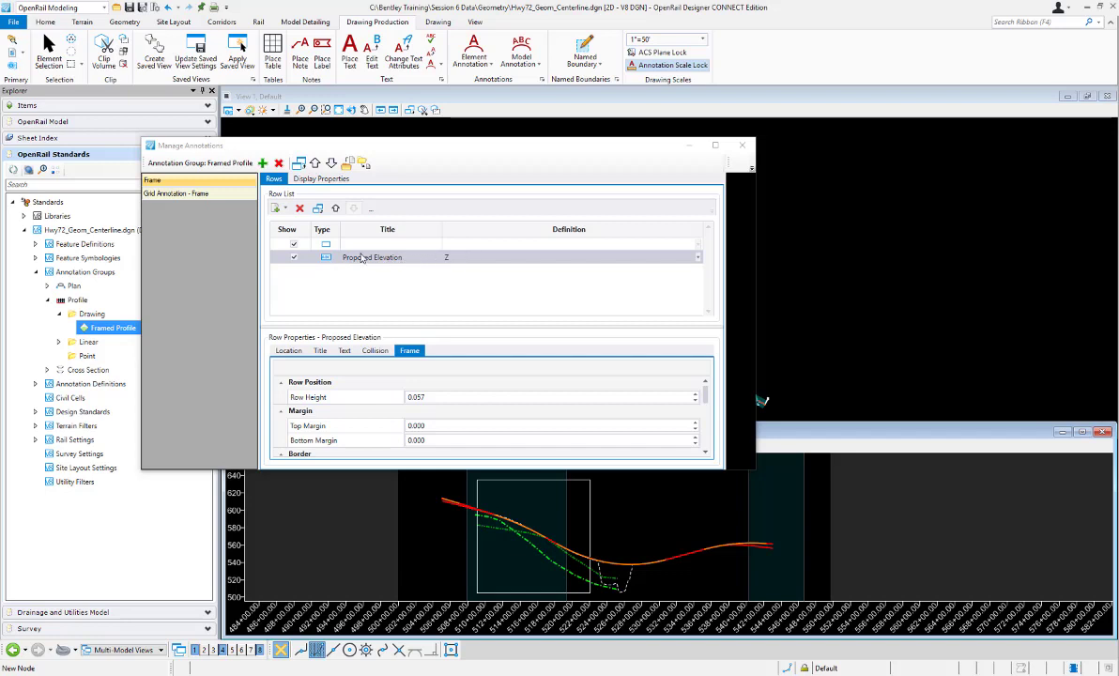
Add a label row to Framed Profile defined as Z along [Active Profile]
{"action": "left_click", "coordinate": [284, 208]}
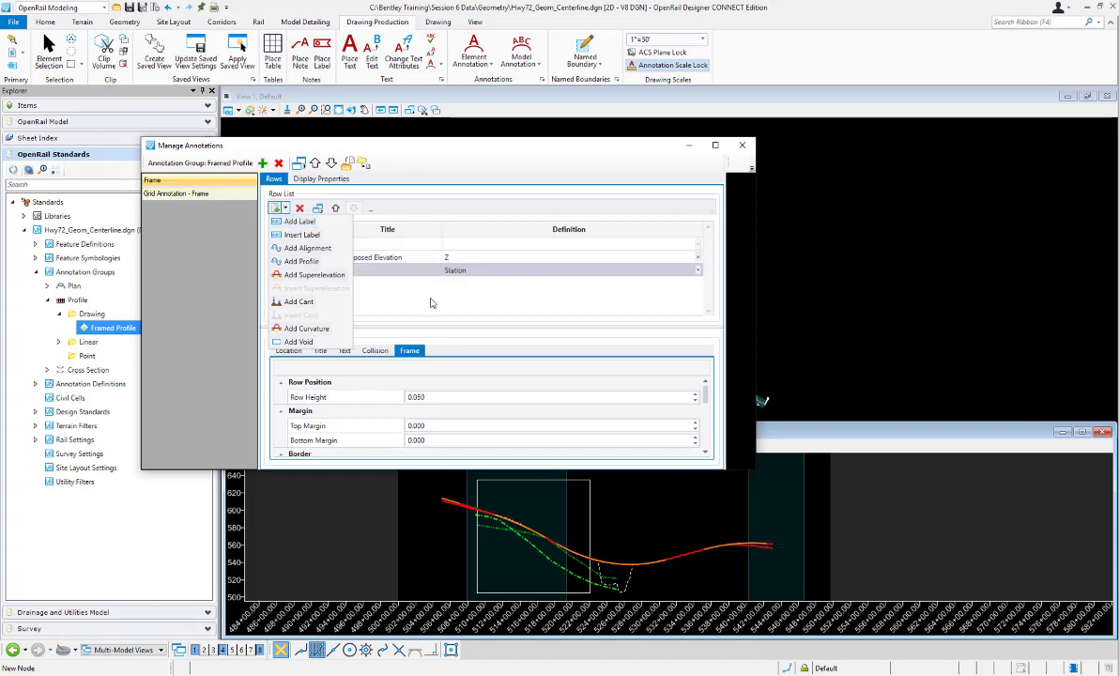
{"action": "key", "text": "Return"}
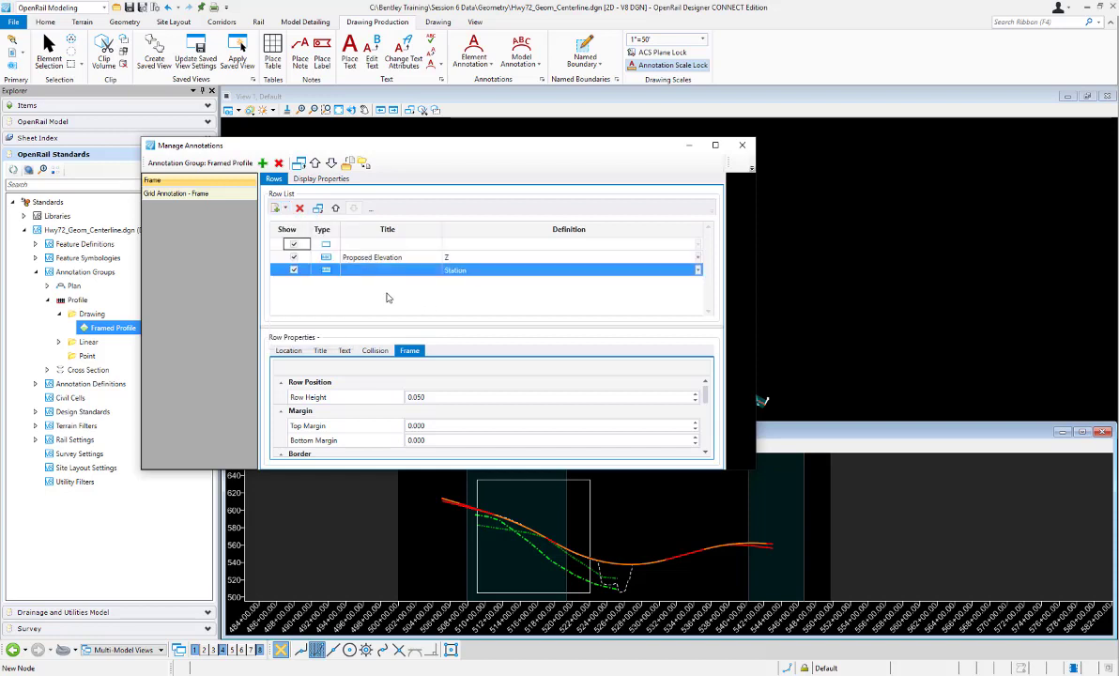
{"action": "left_click", "coordinate": [699, 271]}
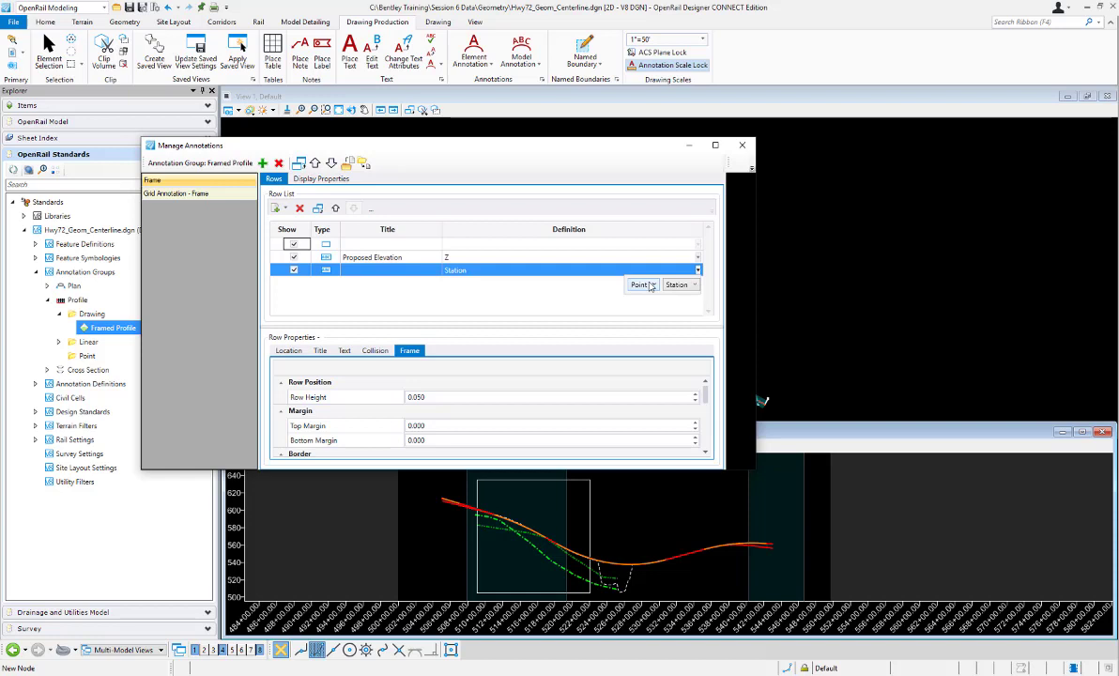
{"action": "left_click", "coordinate": [648, 285]}
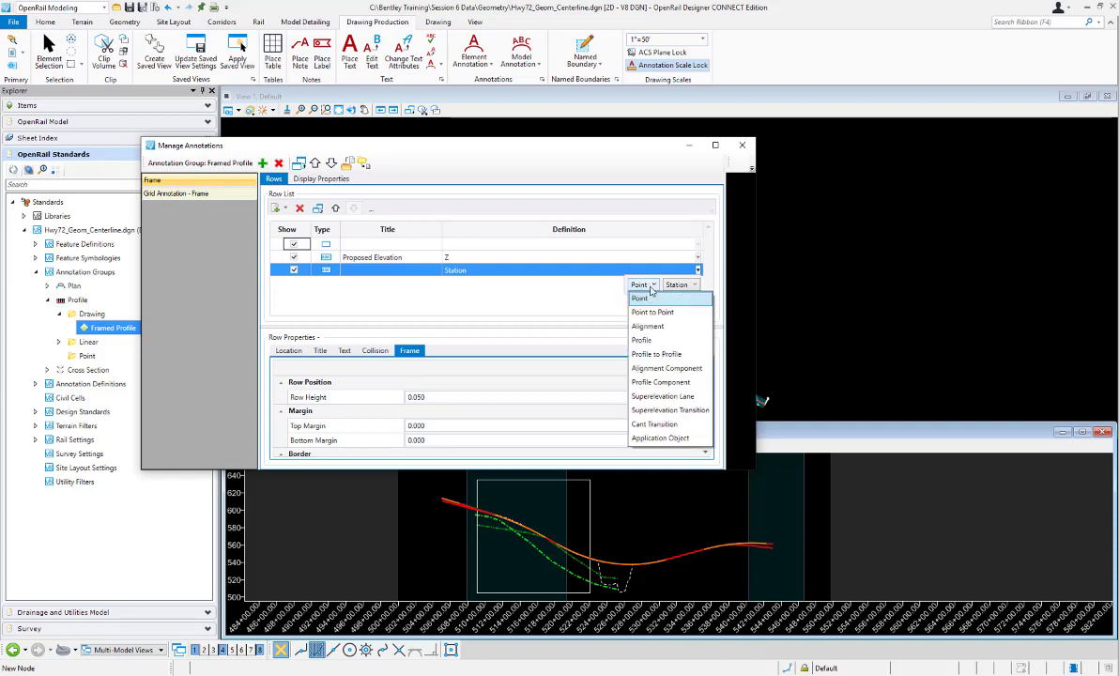
{"action": "left_click", "coordinate": [658, 342]}
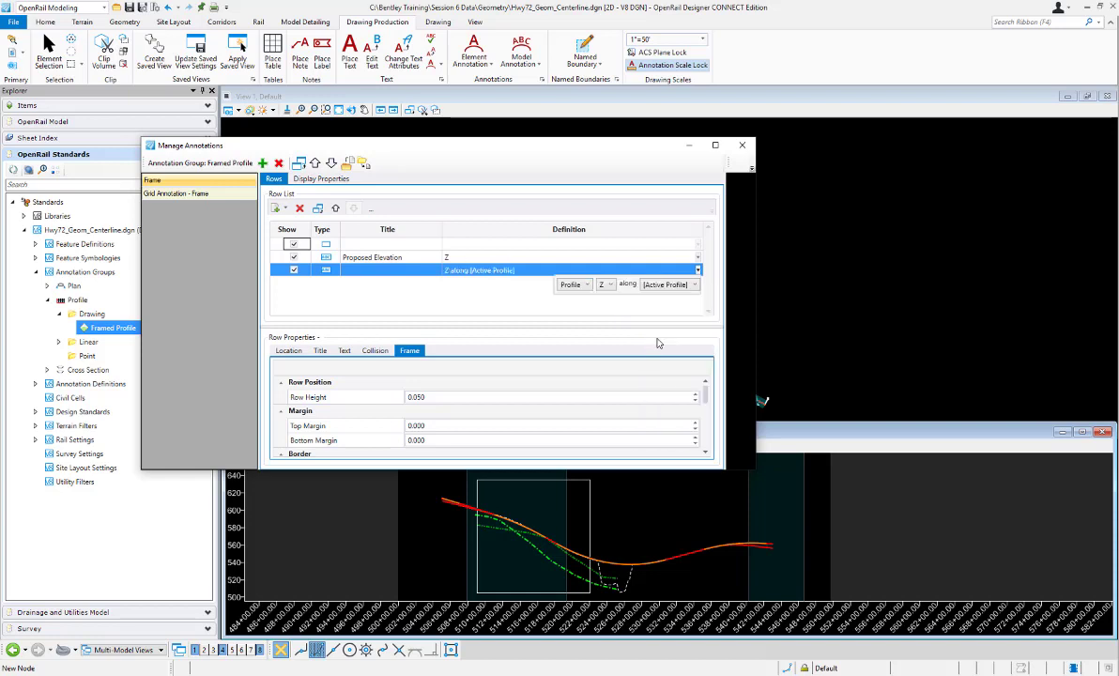
{"action": "left_click", "coordinate": [696, 286]}
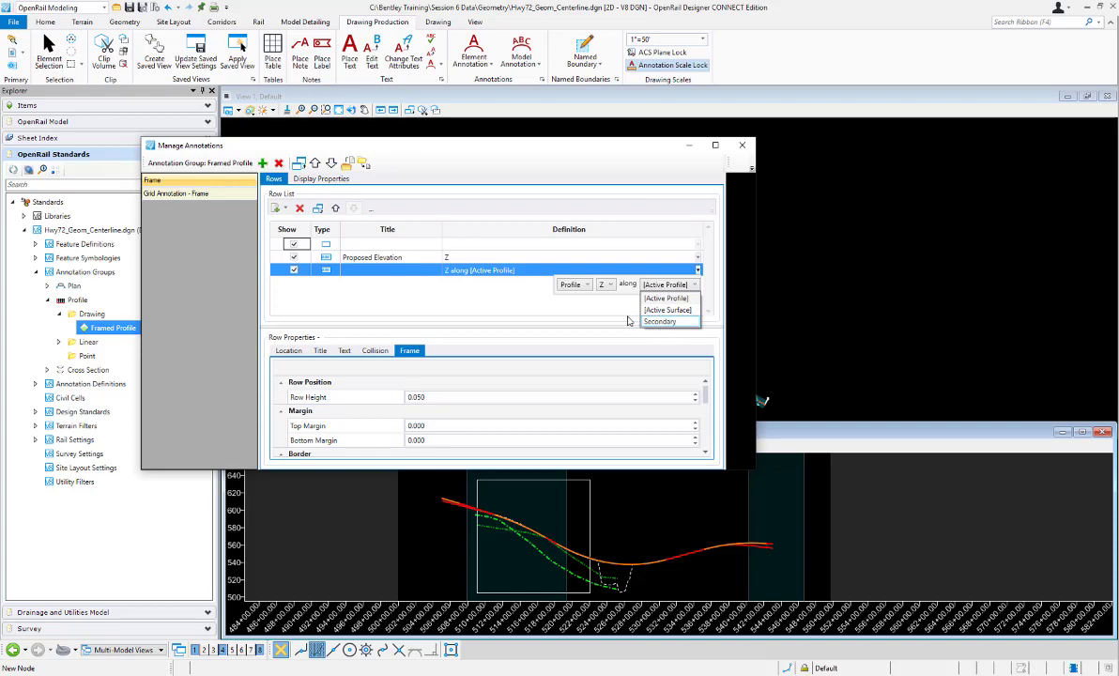
{"action": "left_click", "coordinate": [583, 295]}
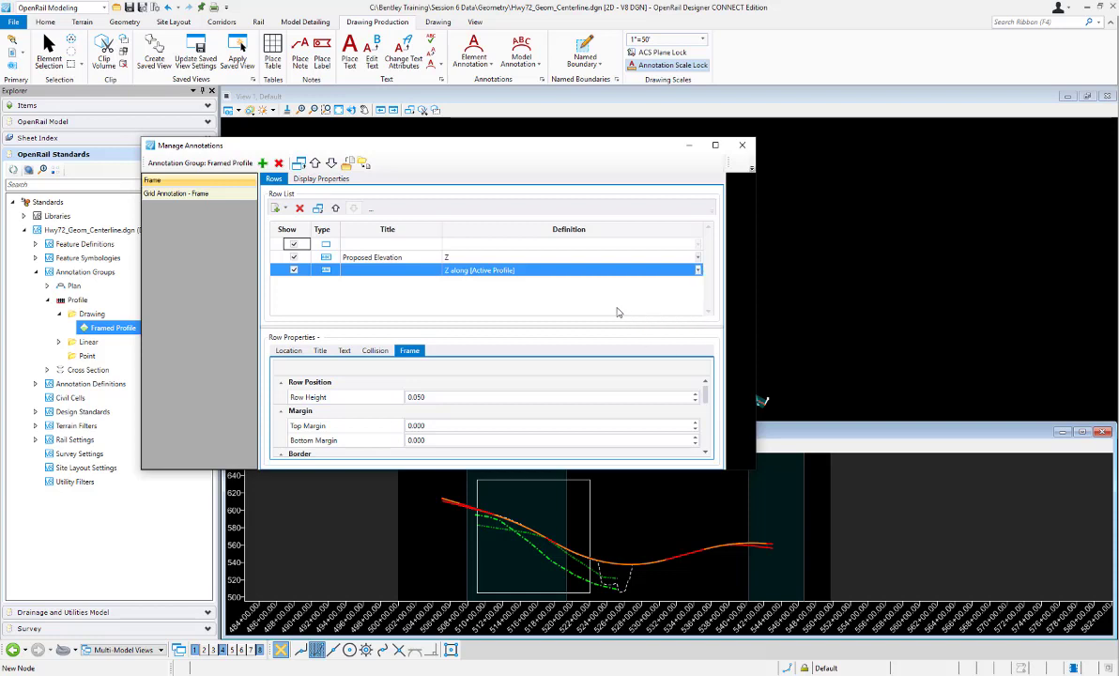
In the profile aliases list, add a new alias named Ditch Left
{"action": "left_click", "coordinate": [371, 208]}
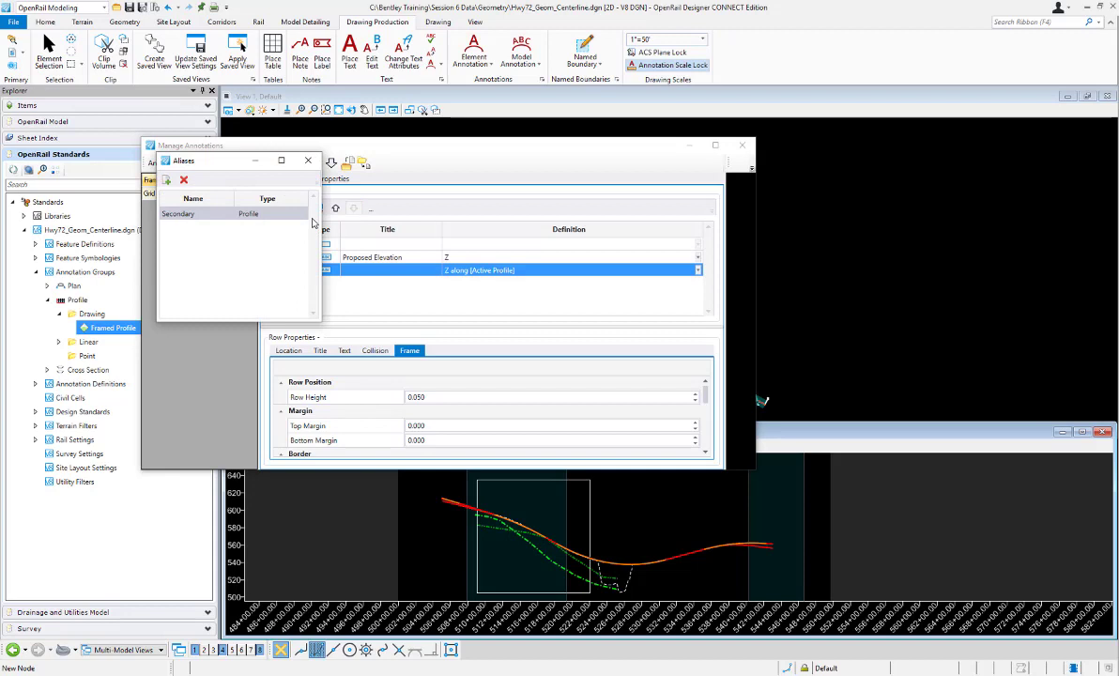
{"action": "left_click", "coordinate": [168, 180]}
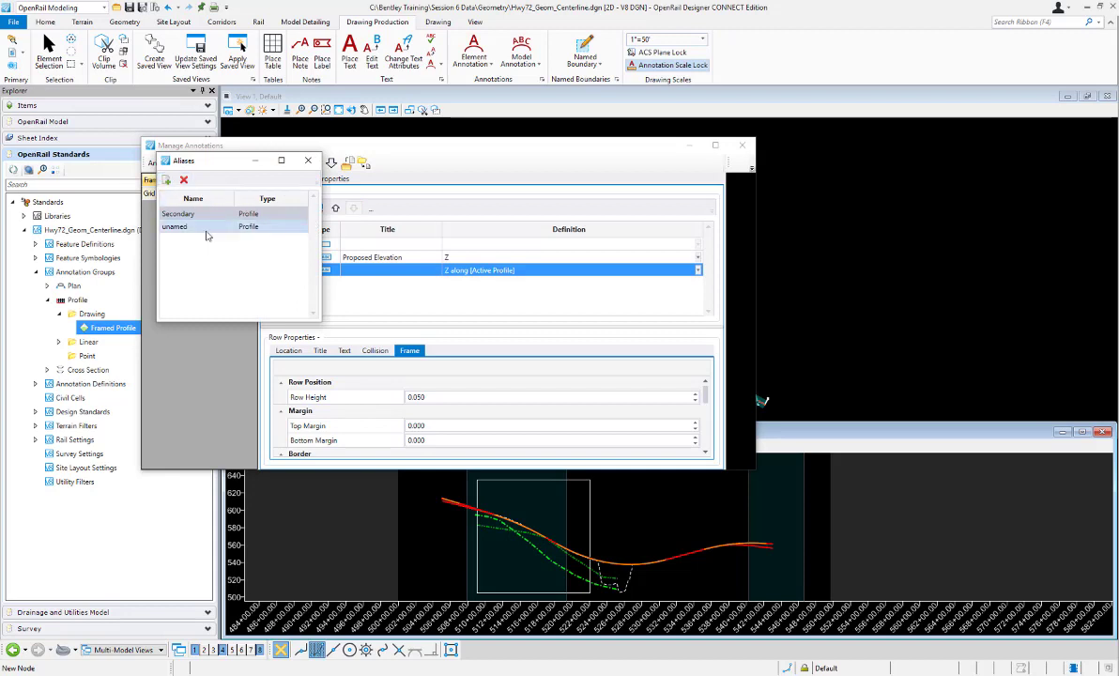
{"action": "left_click", "coordinate": [200, 227]}
{"action": "left_click", "coordinate": [200, 226]}
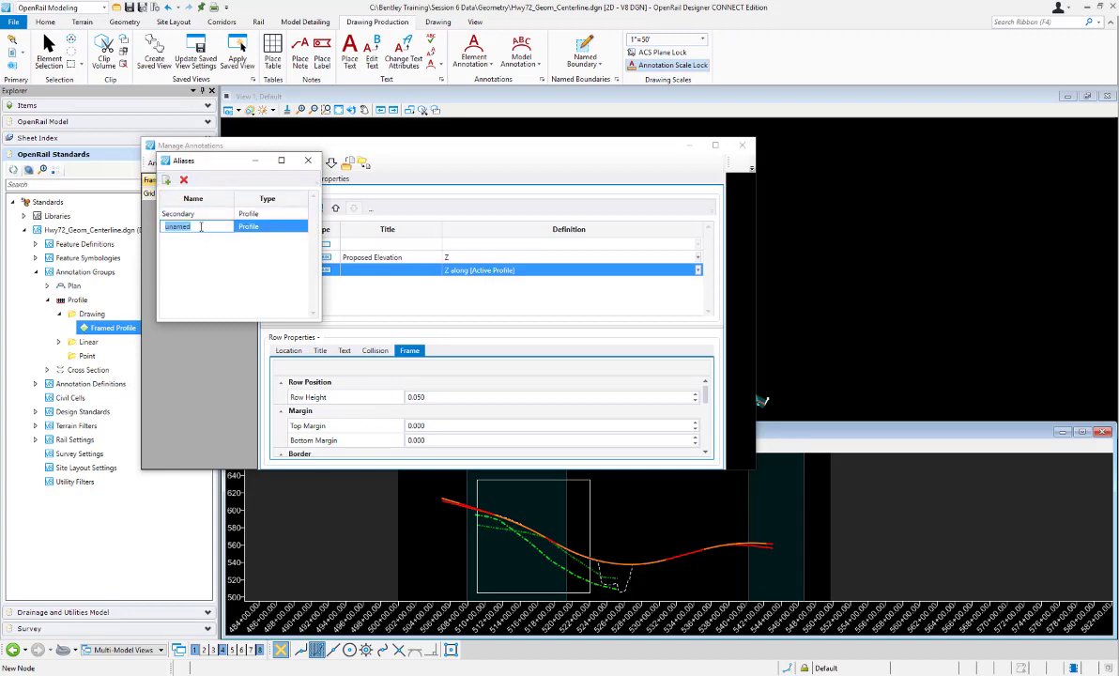
{"action": "type", "text": "Ditch Left"}
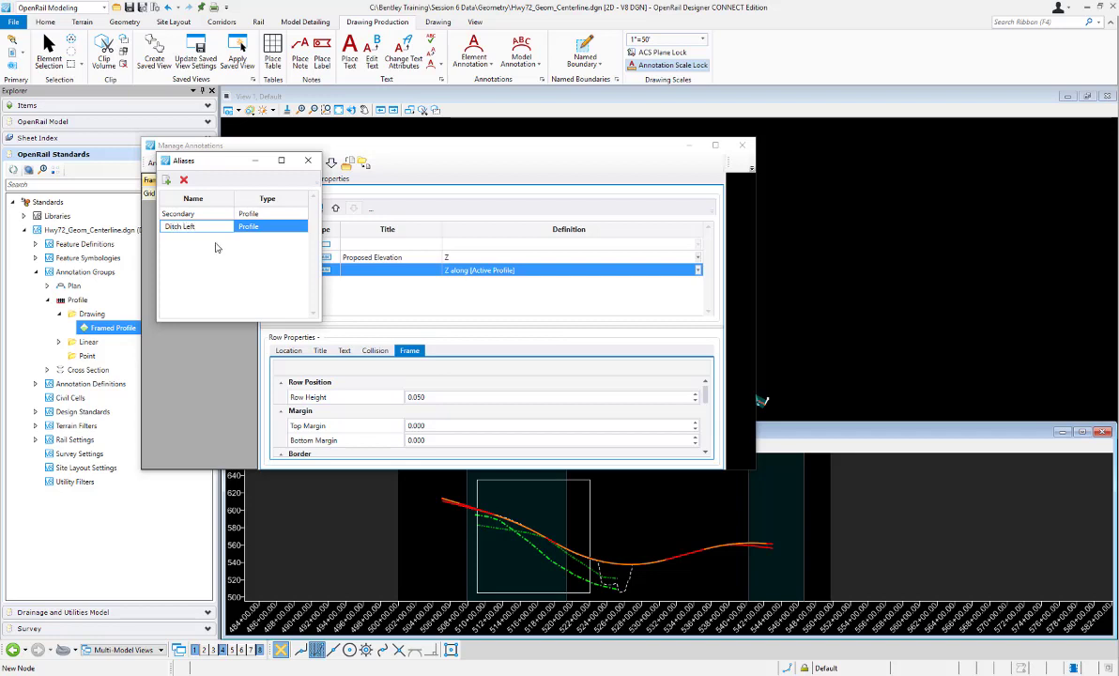
{"action": "left_click", "coordinate": [167, 179]}
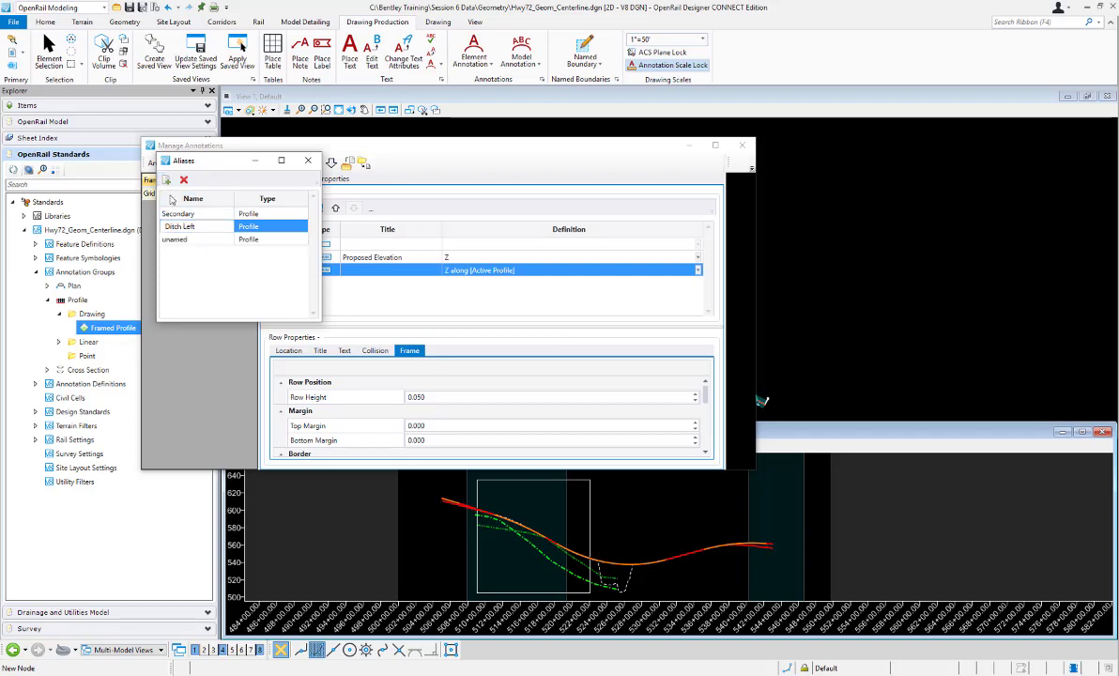
Add a second alias named Ditch Right and close the aliases list
{"action": "left_click", "coordinate": [196, 239]}
{"action": "left_click", "coordinate": [195, 240]}
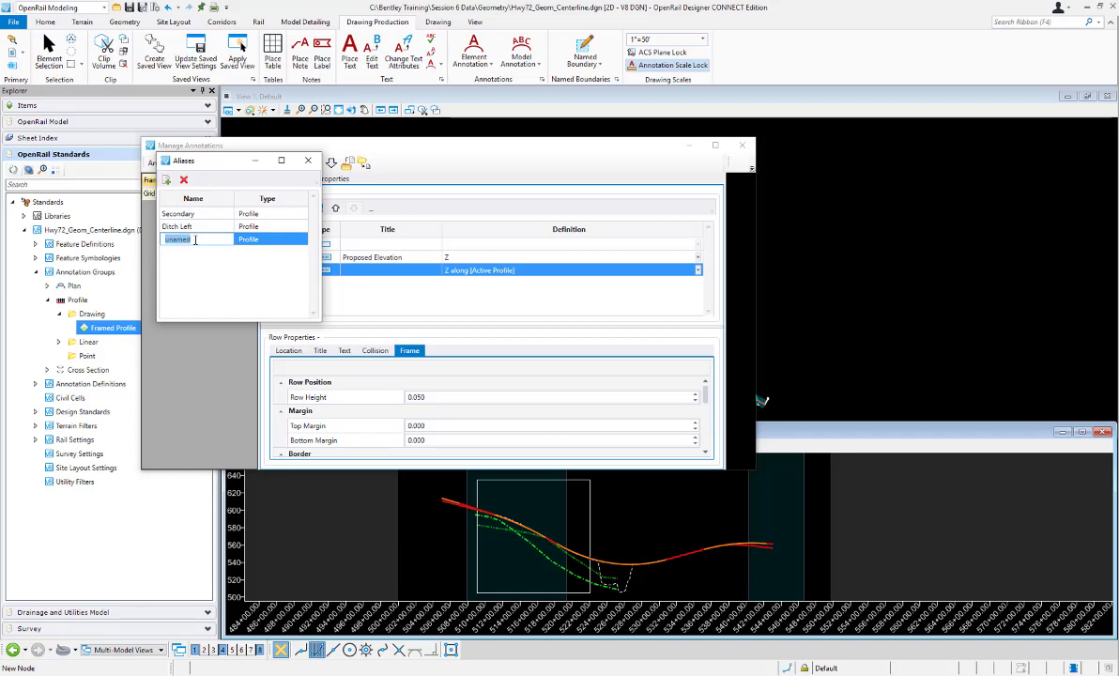
{"action": "type", "text": "Ditch Right"}
{"action": "left_click", "coordinate": [207, 283]}
{"action": "left_click", "coordinate": [308, 161]}
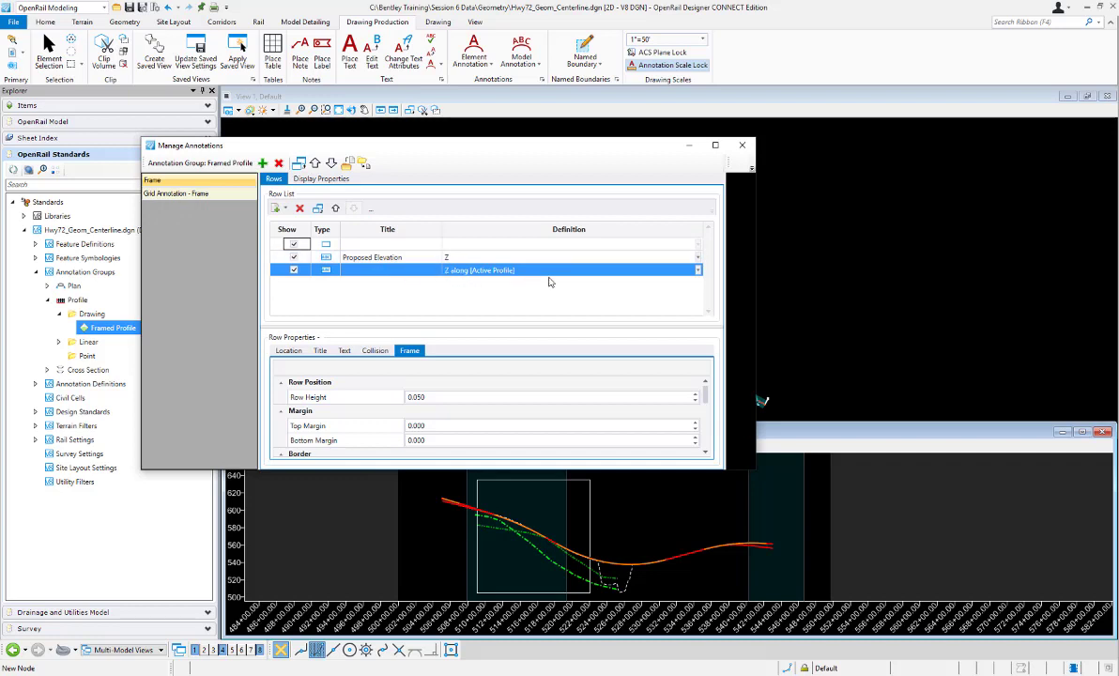
Redefine the new row as Z along Ditch Left and compare its Location spacing with Proposed Elevation
{"action": "left_click", "coordinate": [697, 271]}
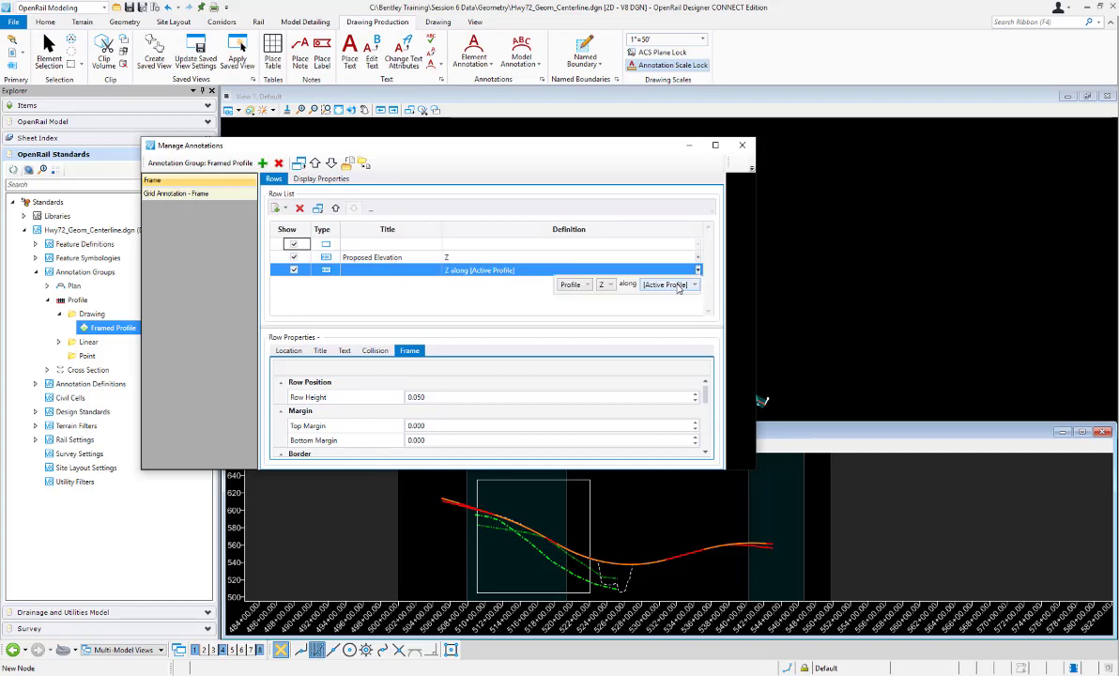
{"action": "left_click", "coordinate": [694, 284]}
{"action": "left_click", "coordinate": [683, 335]}
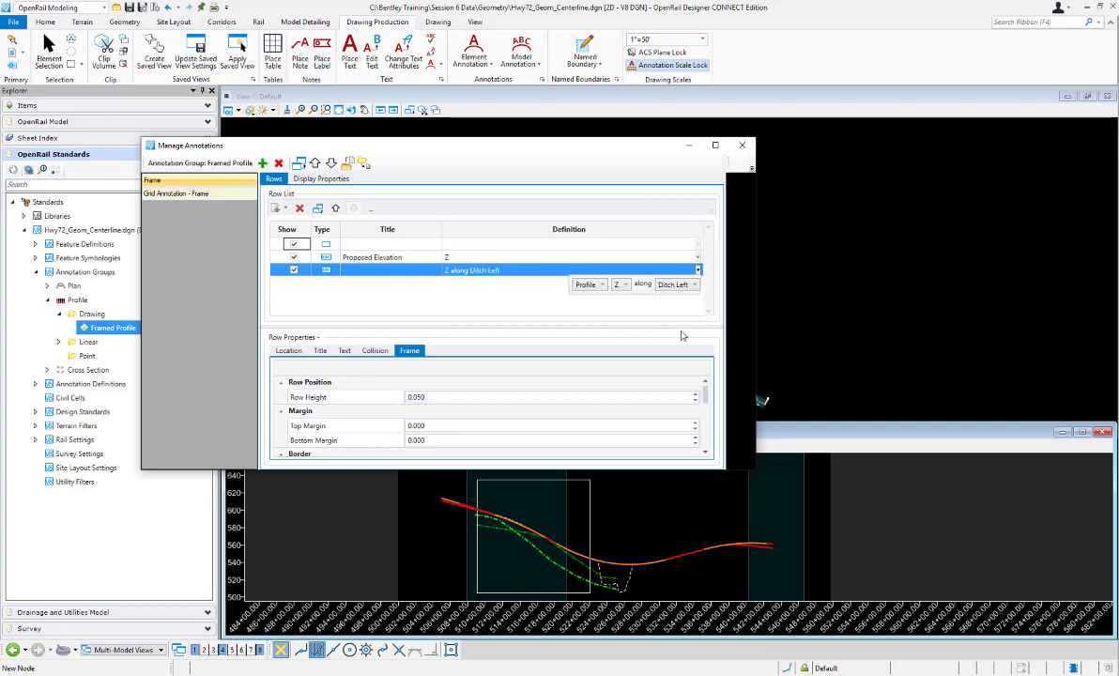
{"action": "left_click", "coordinate": [511, 297]}
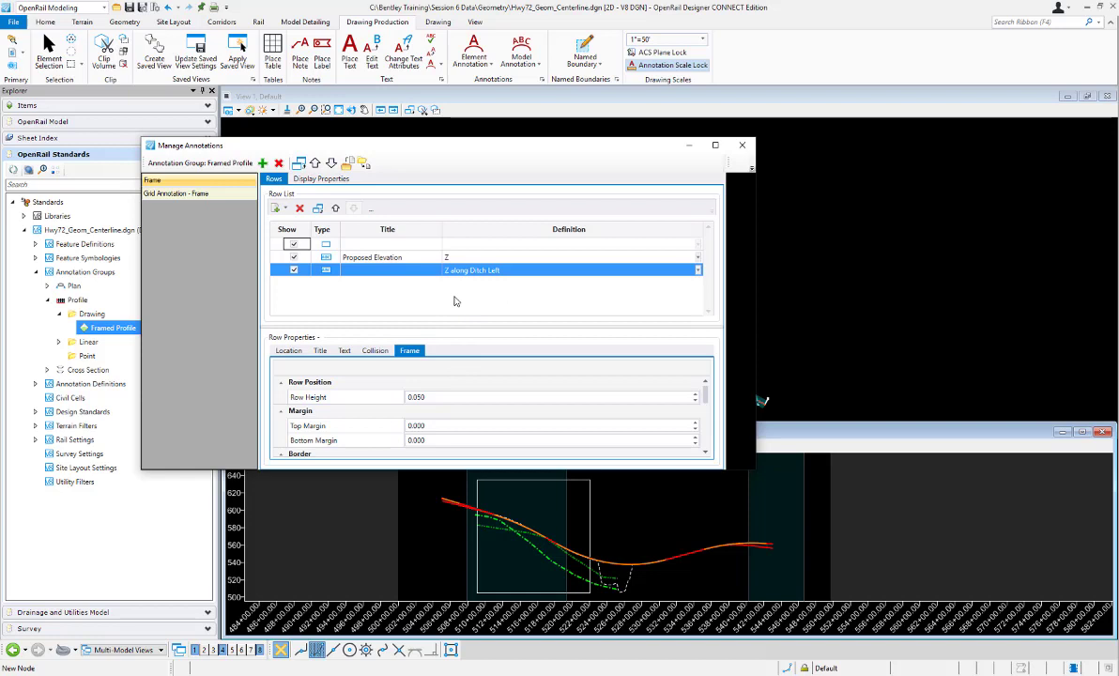
{"action": "left_click", "coordinate": [294, 355]}
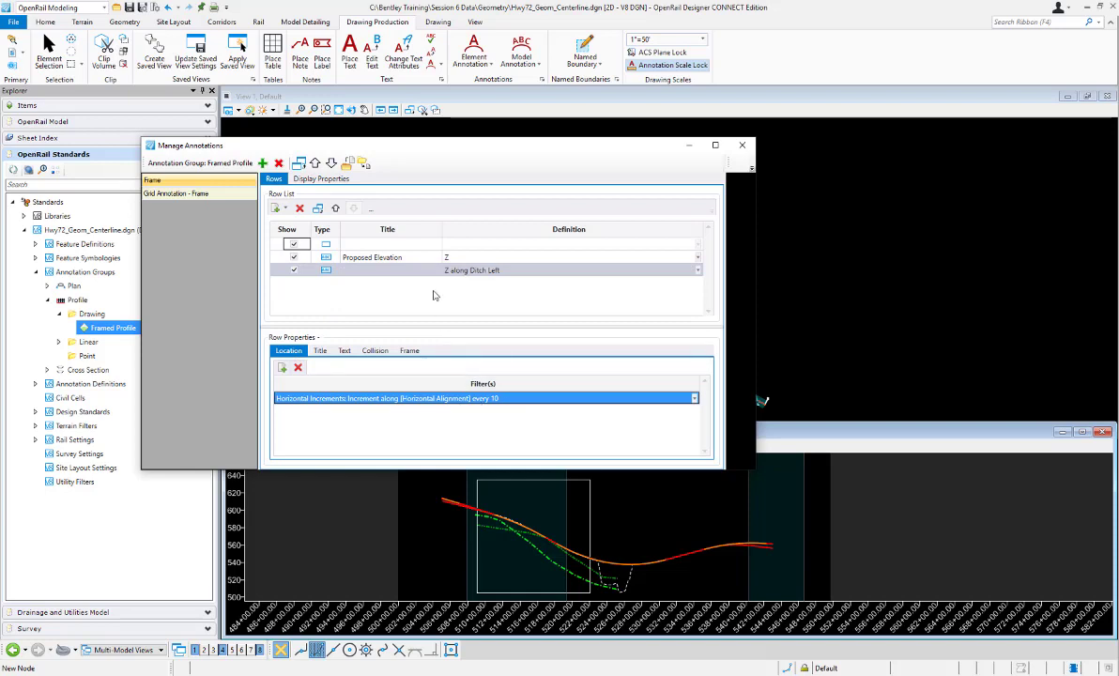
{"action": "left_click", "coordinate": [392, 260]}
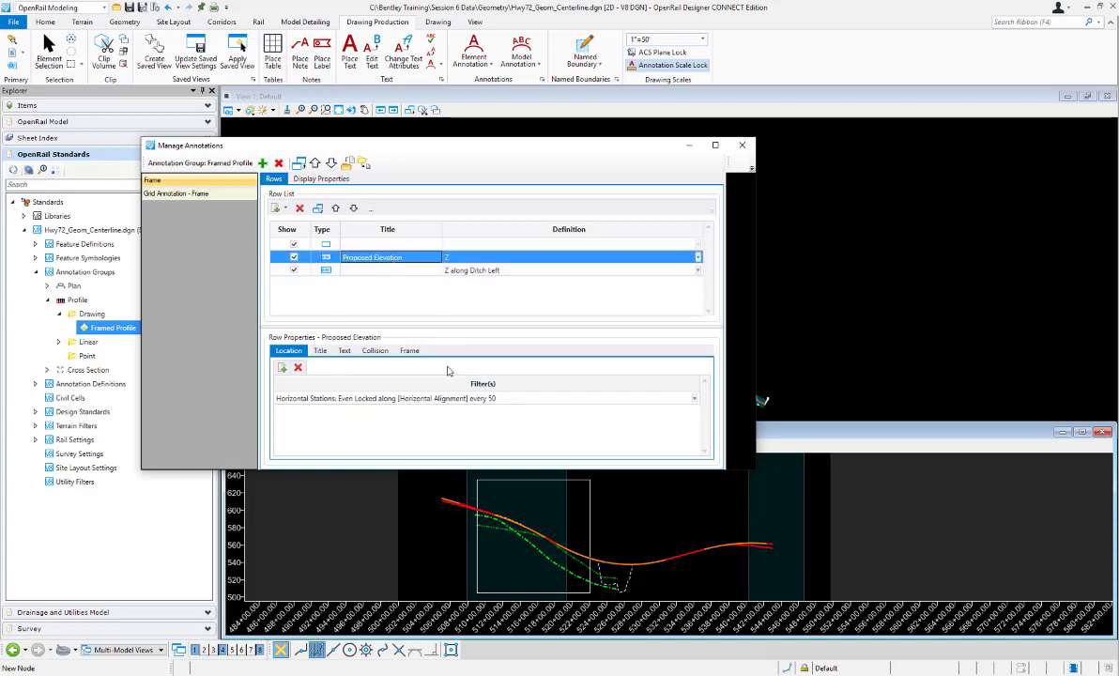
Title the row 'Ditch Left' using the Box Title text style
{"action": "left_click", "coordinate": [385, 271]}
{"action": "left_click", "coordinate": [321, 351]}
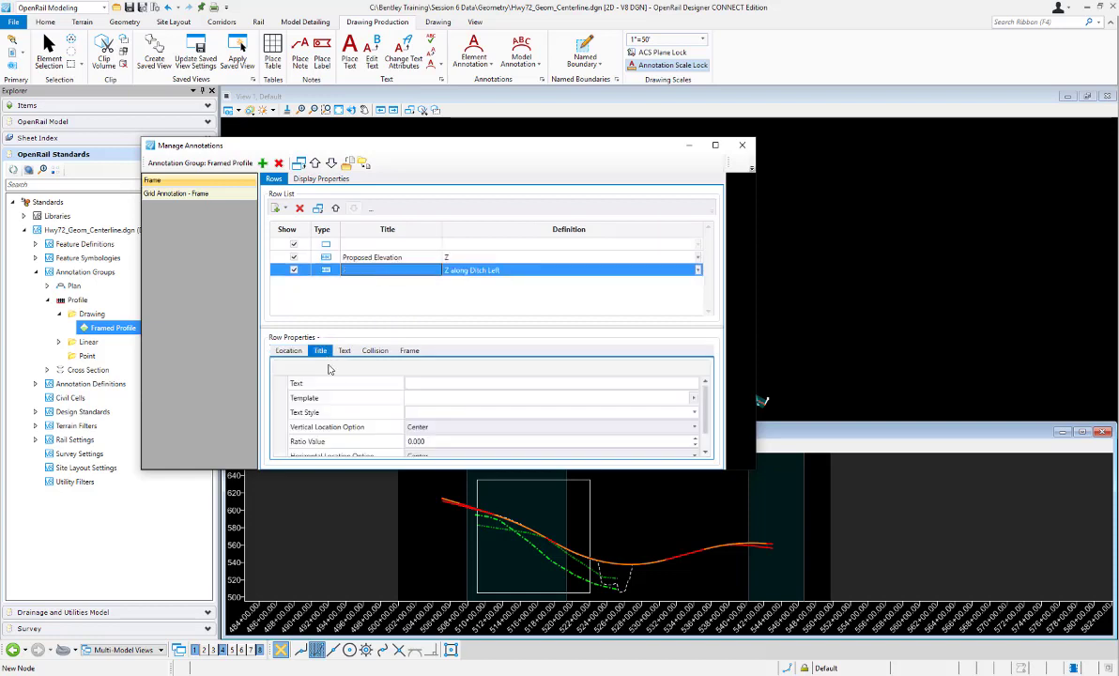
{"action": "left_click", "coordinate": [416, 382]}
{"action": "left_click", "coordinate": [421, 382]}
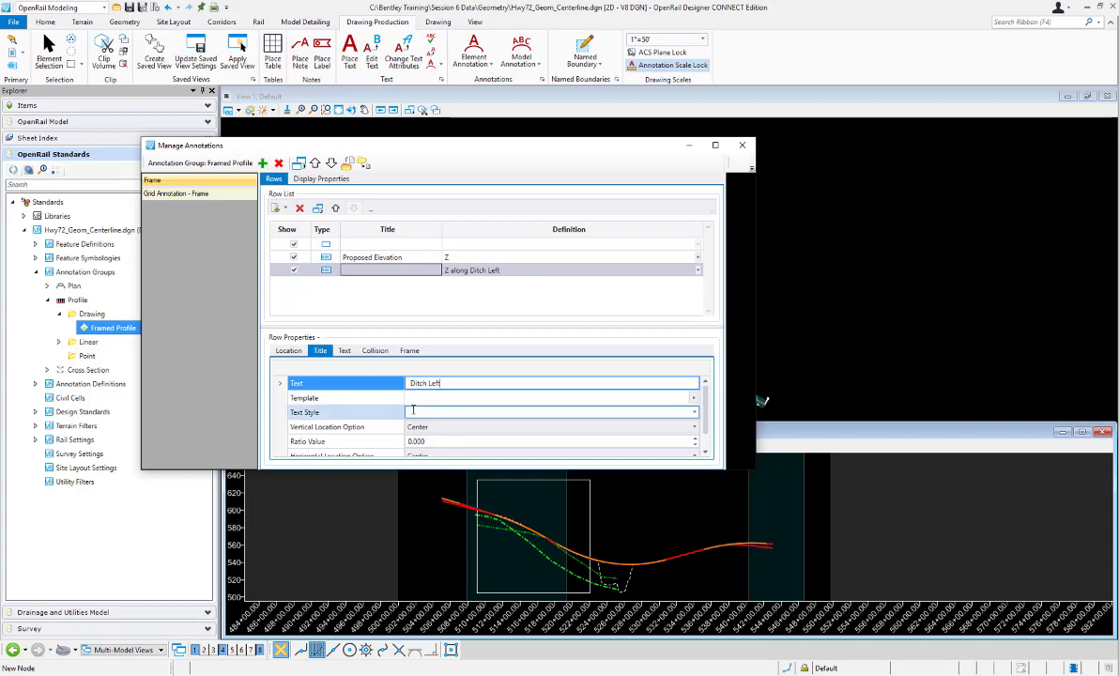
{"action": "left_click", "coordinate": [413, 411]}
{"action": "left_click", "coordinate": [695, 413]}
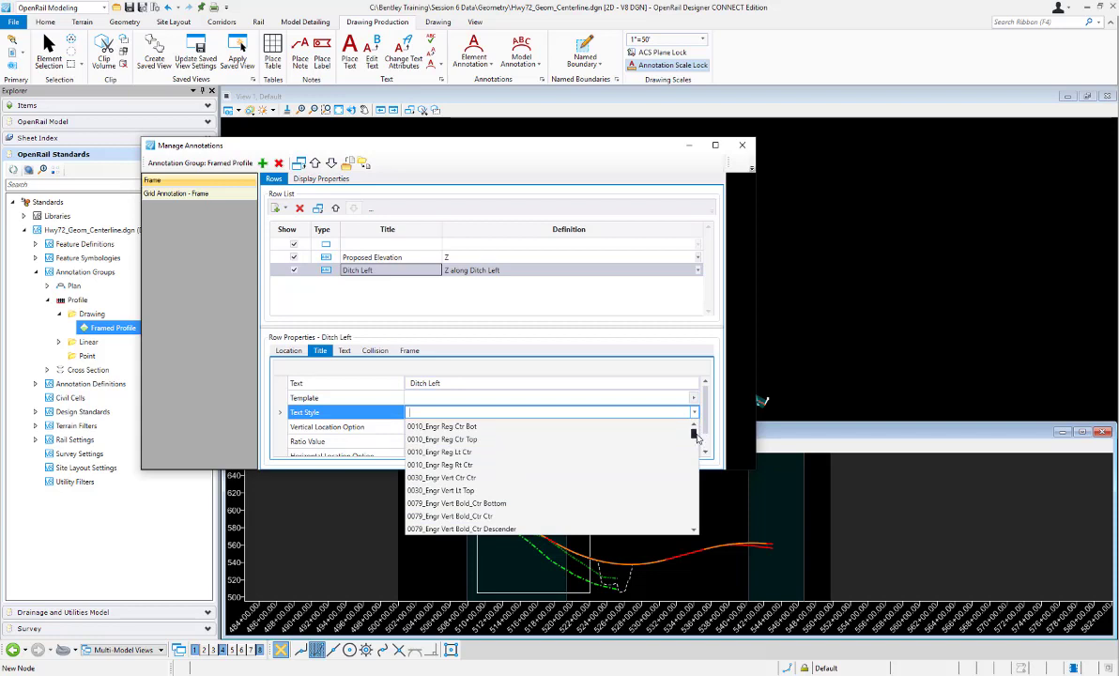
{"action": "left_click_drag", "start_coordinate": [696, 437], "coordinate": [692, 504]}
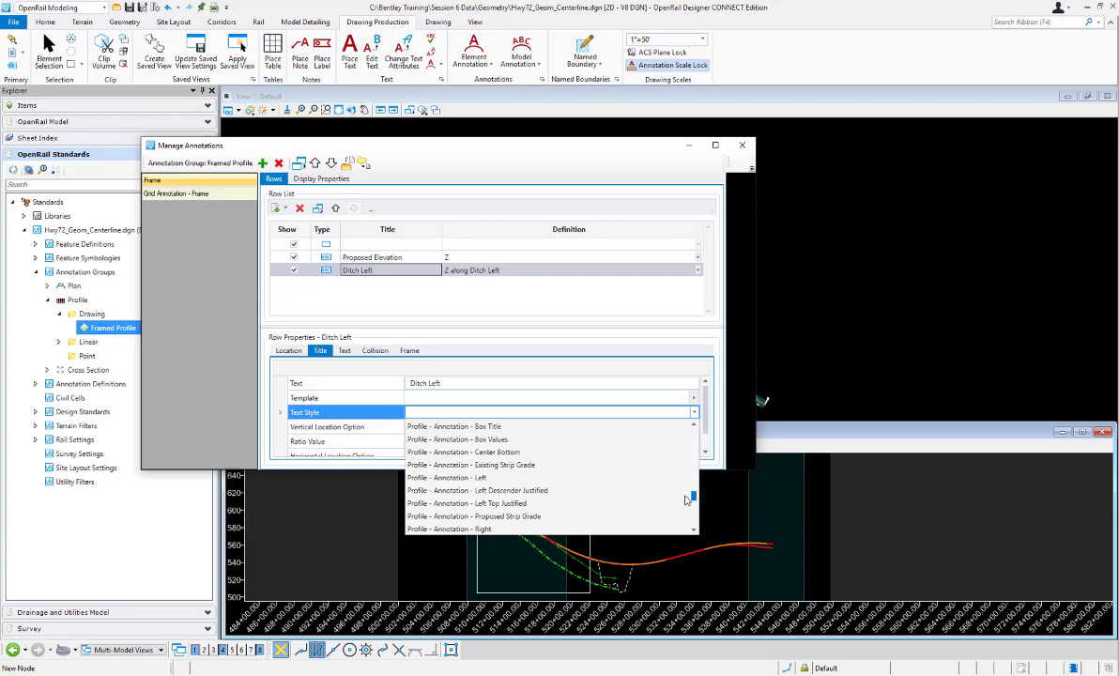
{"action": "scroll", "coordinate": [648, 441], "scroll_direction": "up", "scroll_amount": 2}
{"action": "left_click", "coordinate": [490, 452]}
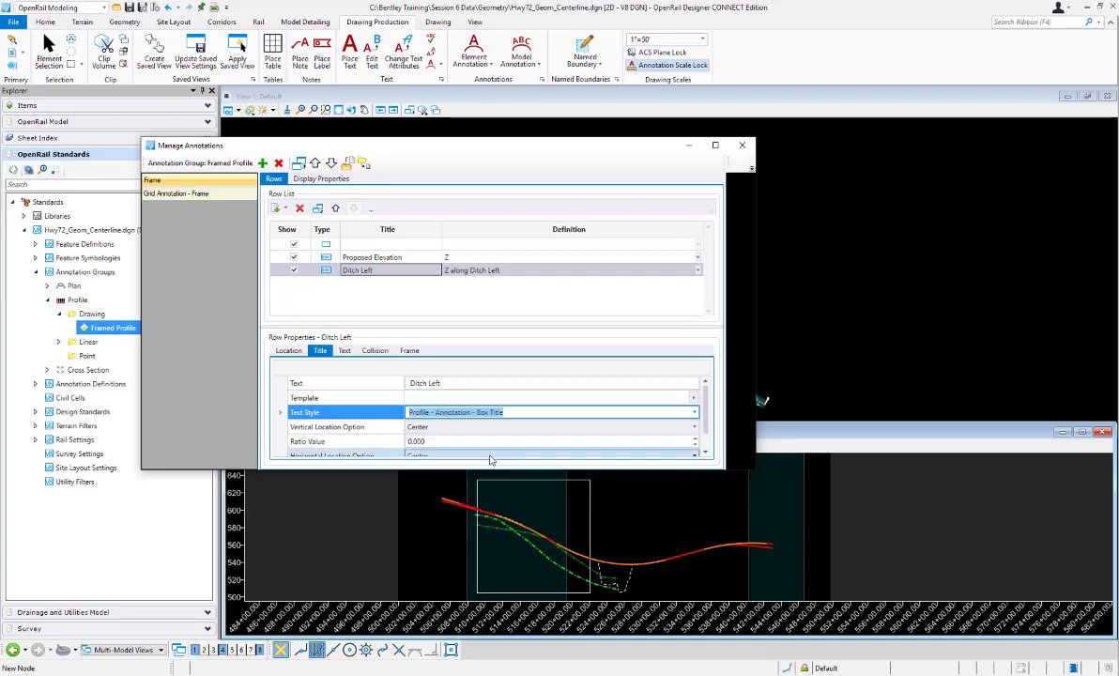
Set the row's value text favorite to Profile Tabular Data - Elevation
{"action": "left_click", "coordinate": [344, 351]}
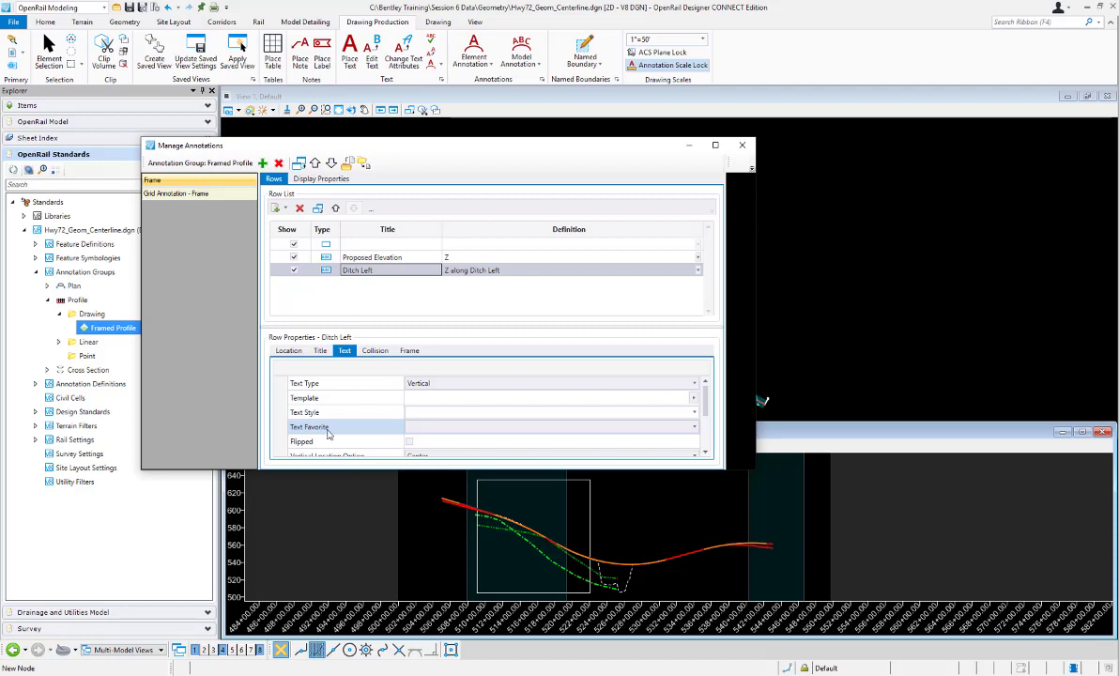
{"action": "left_click", "coordinate": [691, 427]}
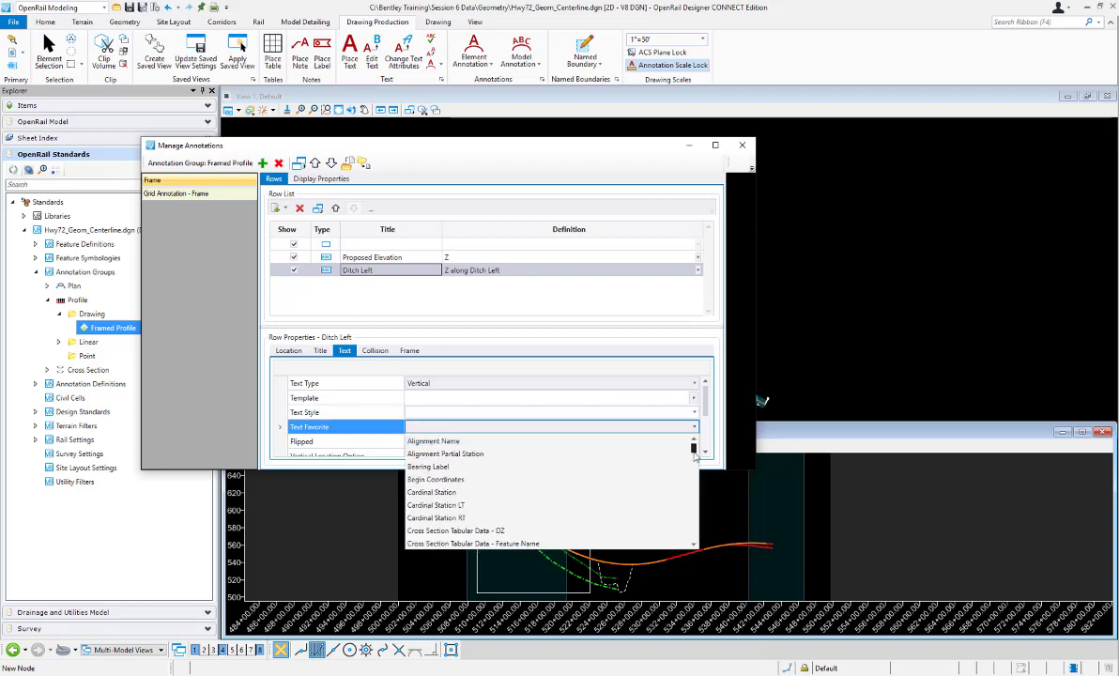
{"action": "left_click_drag", "start_coordinate": [695, 452], "coordinate": [695, 538]}
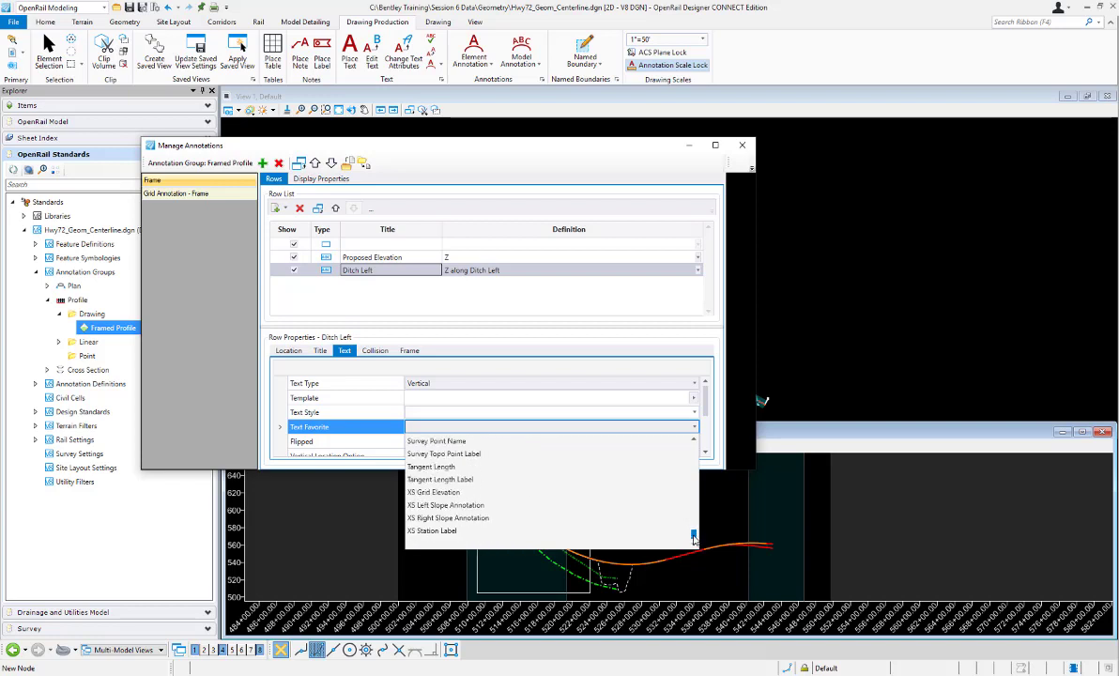
{"action": "scroll", "coordinate": [694, 537], "scroll_direction": "up", "scroll_amount": 1}
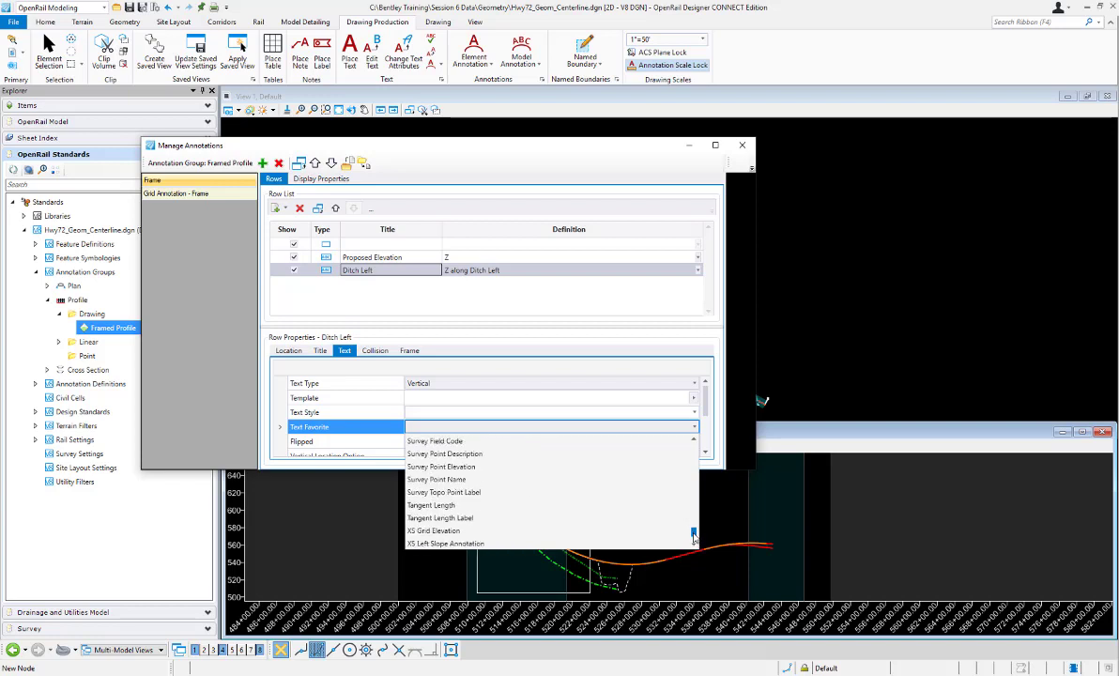
{"action": "scroll", "coordinate": [694, 537], "scroll_direction": "up", "scroll_amount": 8}
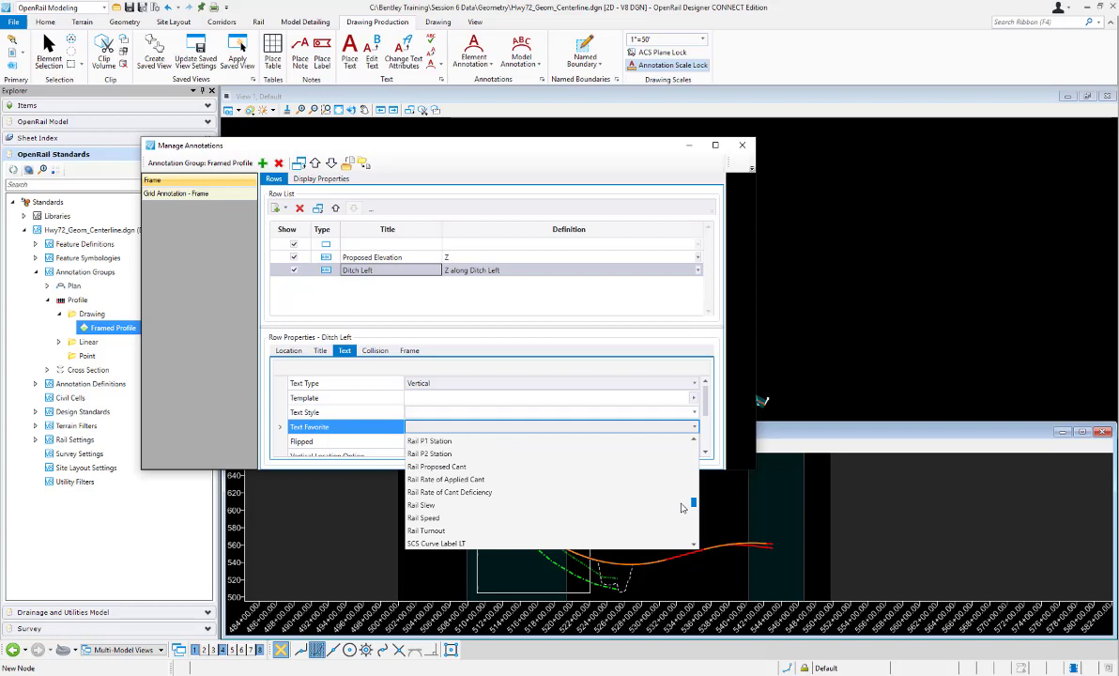
{"action": "scroll", "coordinate": [681, 502], "scroll_direction": "up", "scroll_amount": 5}
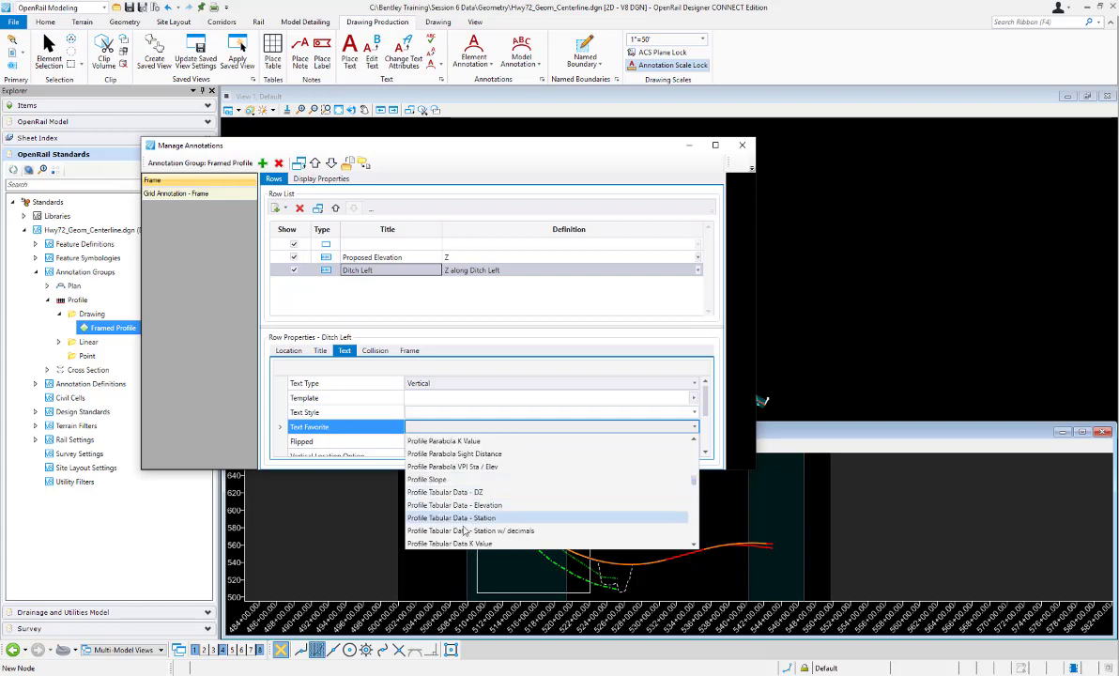
{"action": "left_click", "coordinate": [451, 506]}
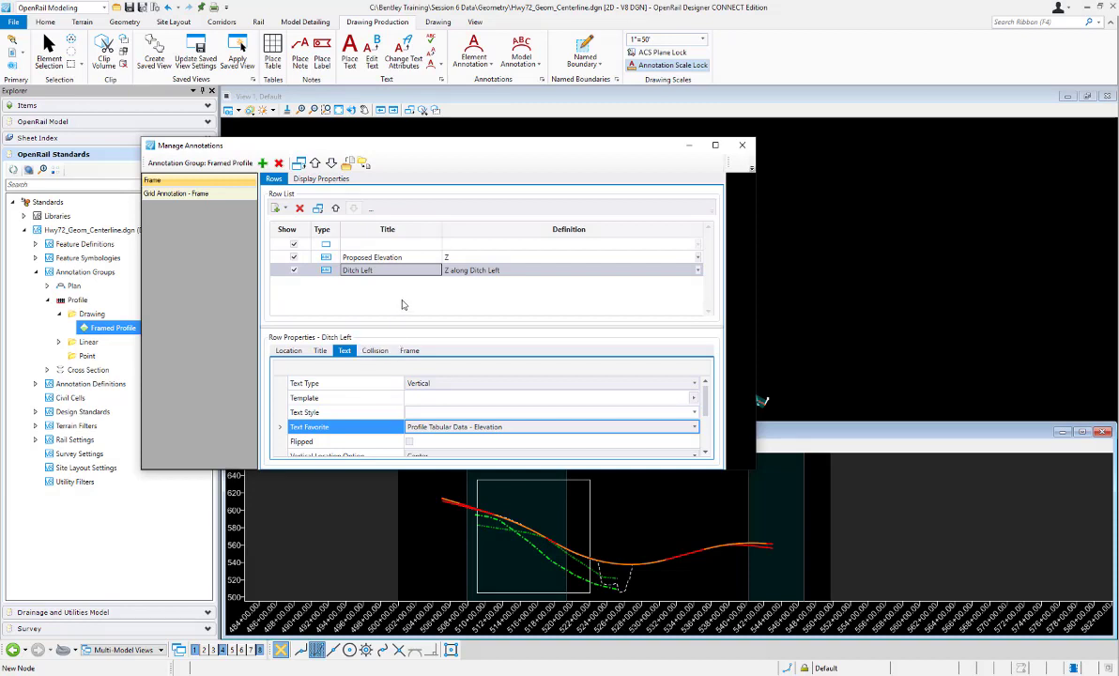
{"action": "left_click", "coordinate": [336, 271]}
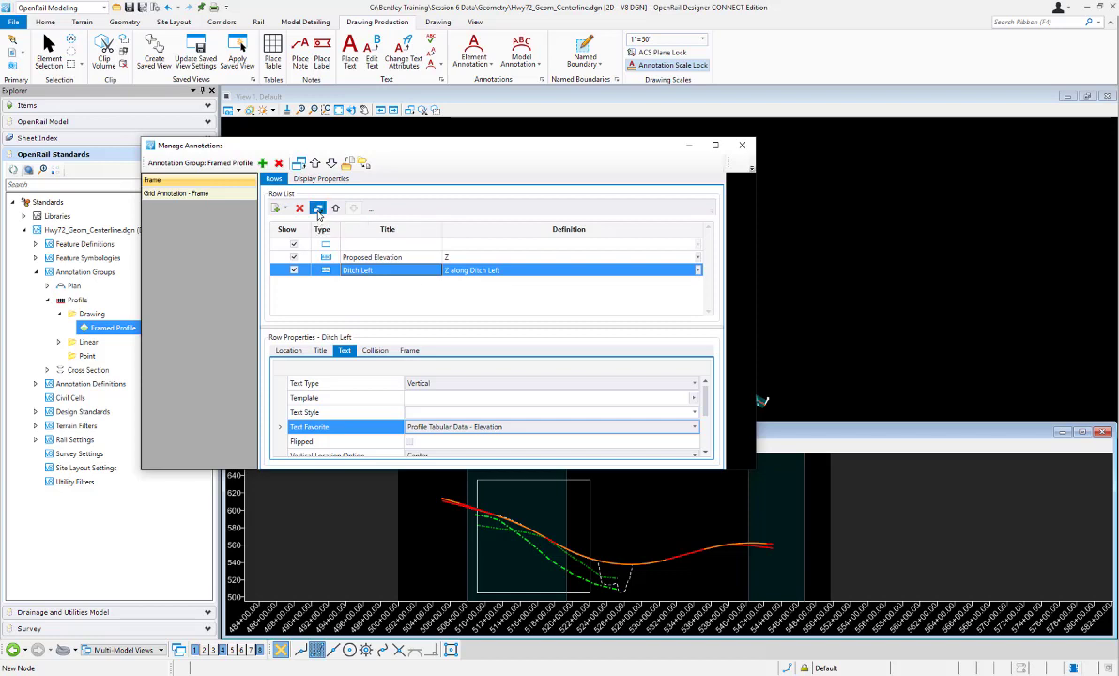
Duplicate the Ditch Left row as 'Ditch Right', defined as Z along Ditch Right
{"action": "left_click", "coordinate": [318, 208]}
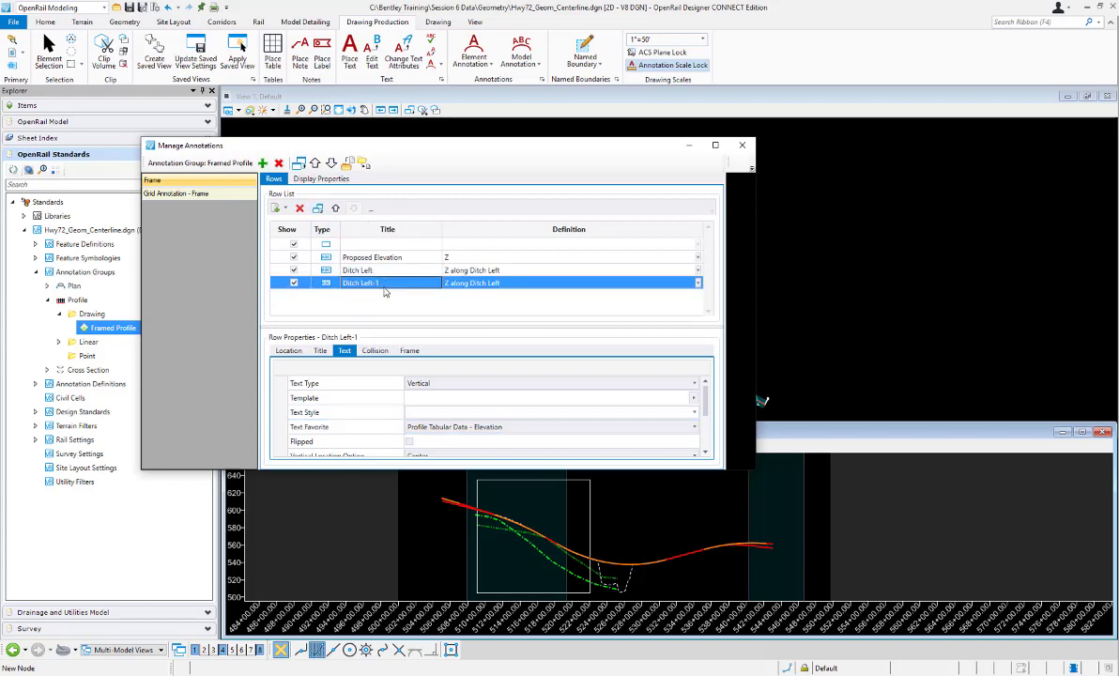
{"action": "left_click", "coordinate": [385, 282]}
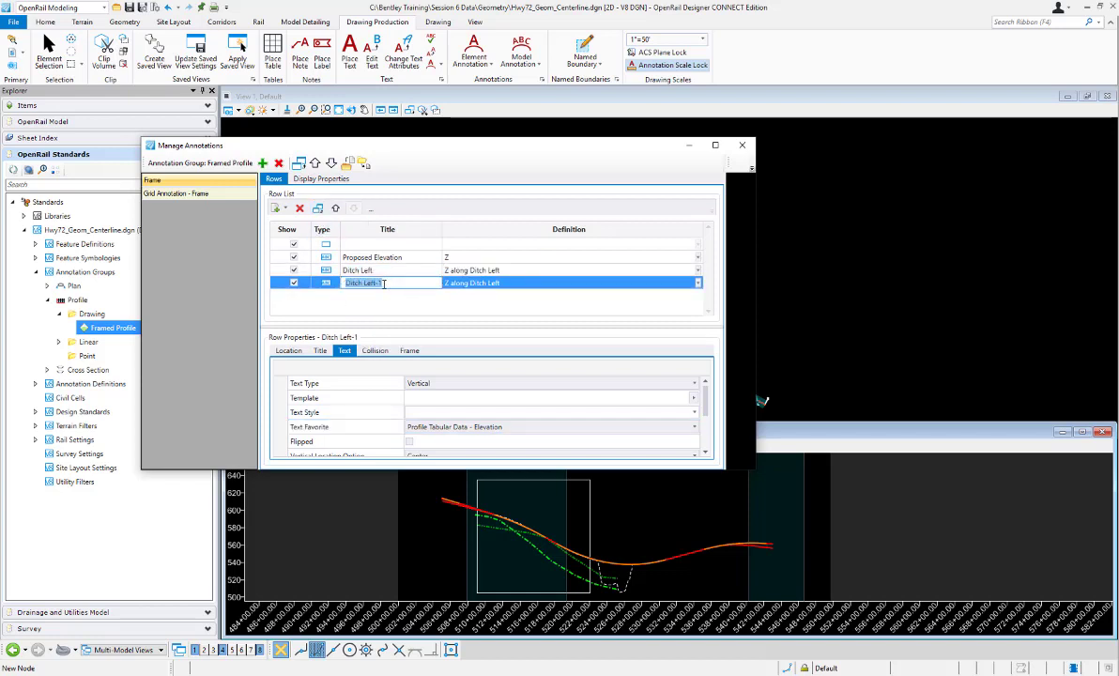
{"action": "type", "text": "Ditch Right"}
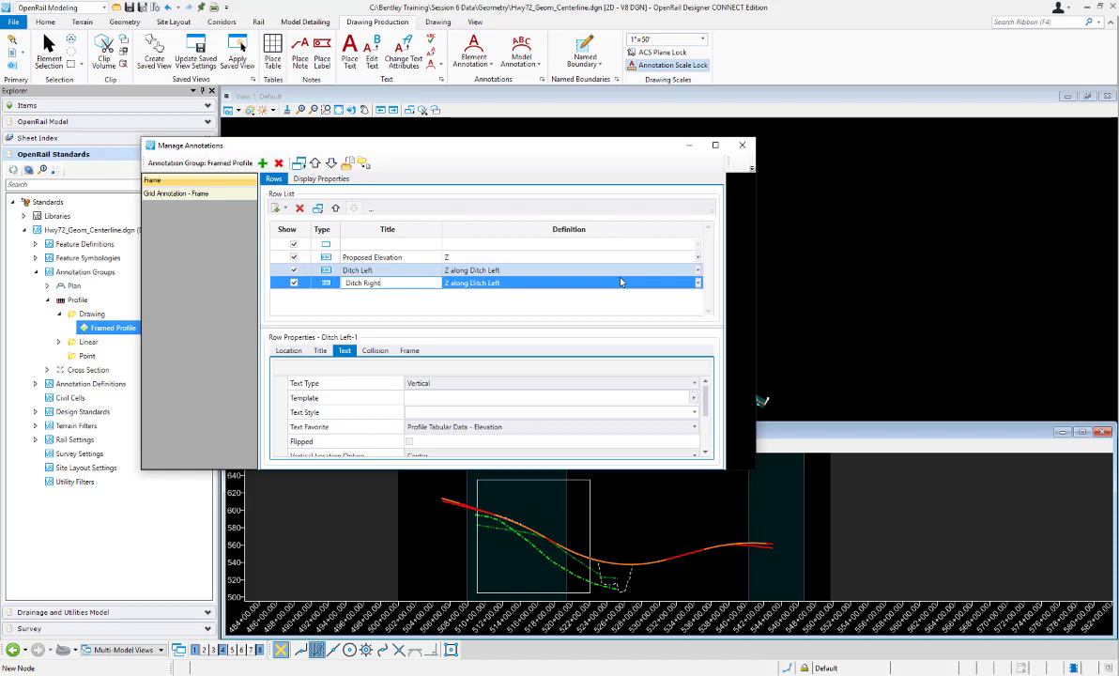
{"action": "left_click", "coordinate": [700, 284]}
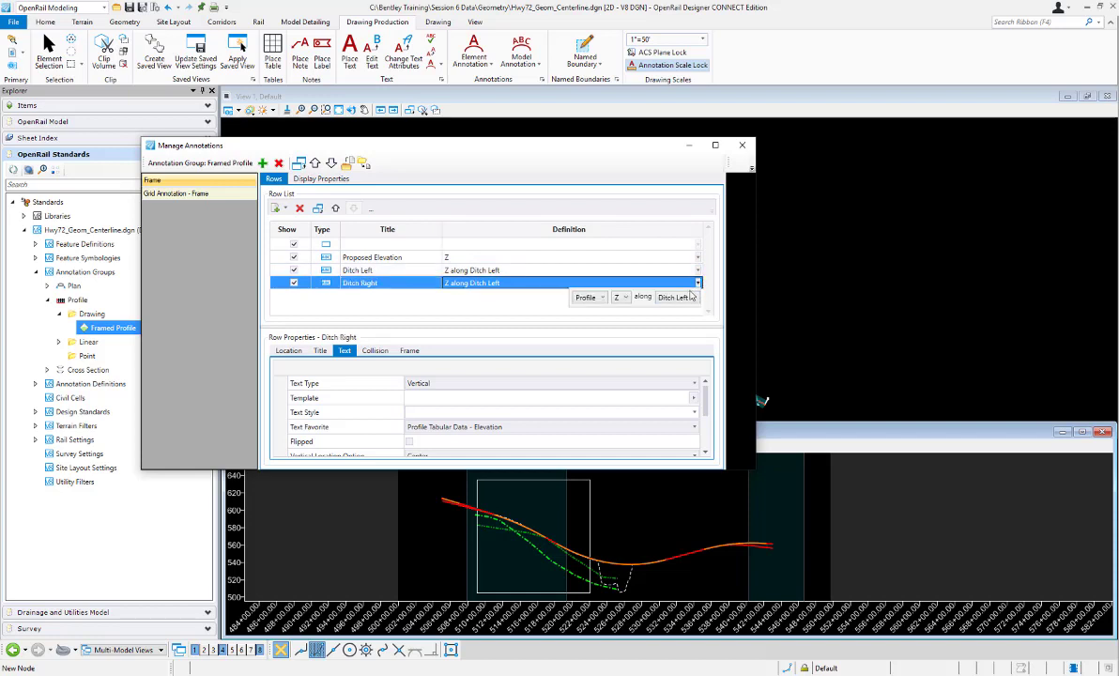
{"action": "left_click", "coordinate": [693, 296]}
{"action": "left_click", "coordinate": [677, 359]}
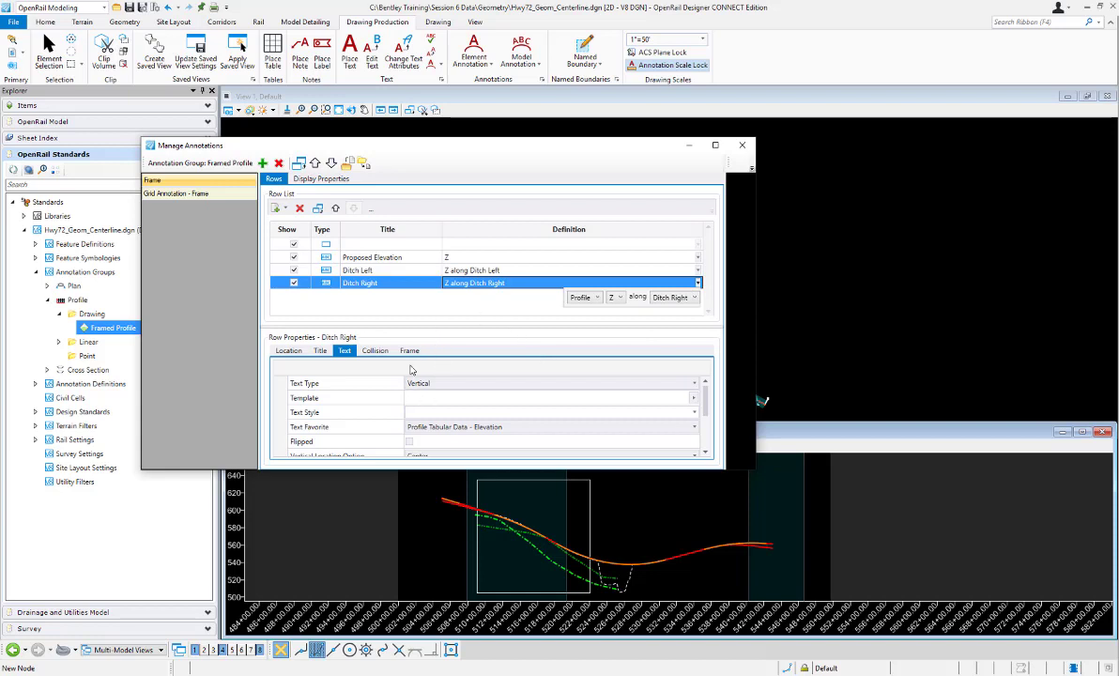
{"action": "left_click", "coordinate": [320, 351]}
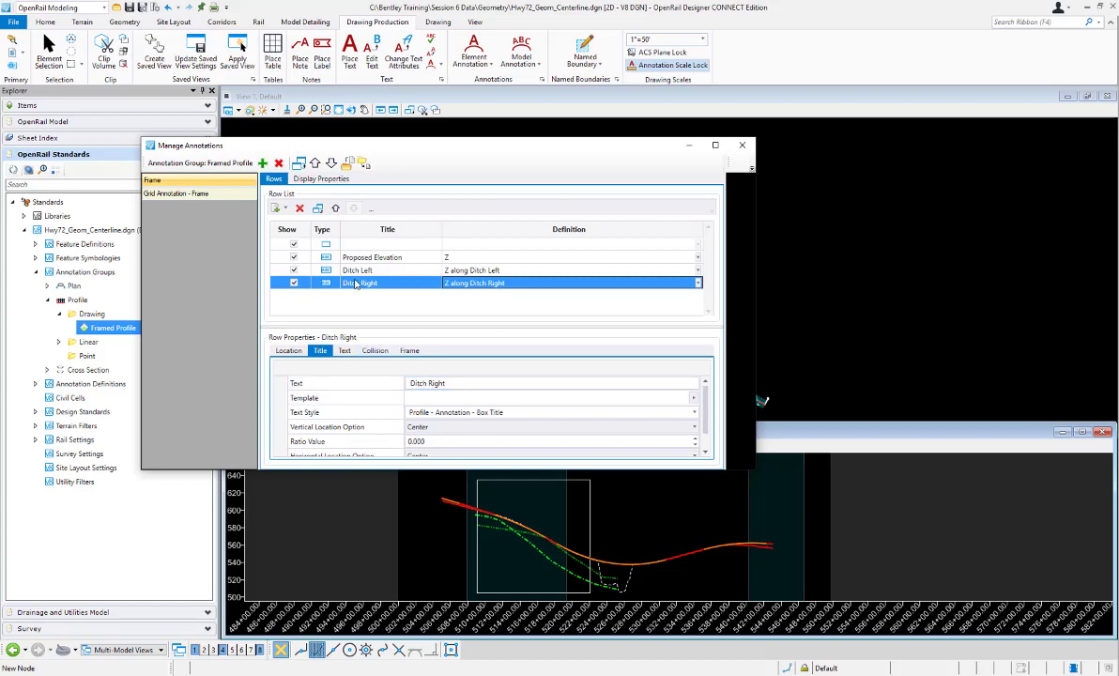
{"action": "left_click", "coordinate": [434, 383]}
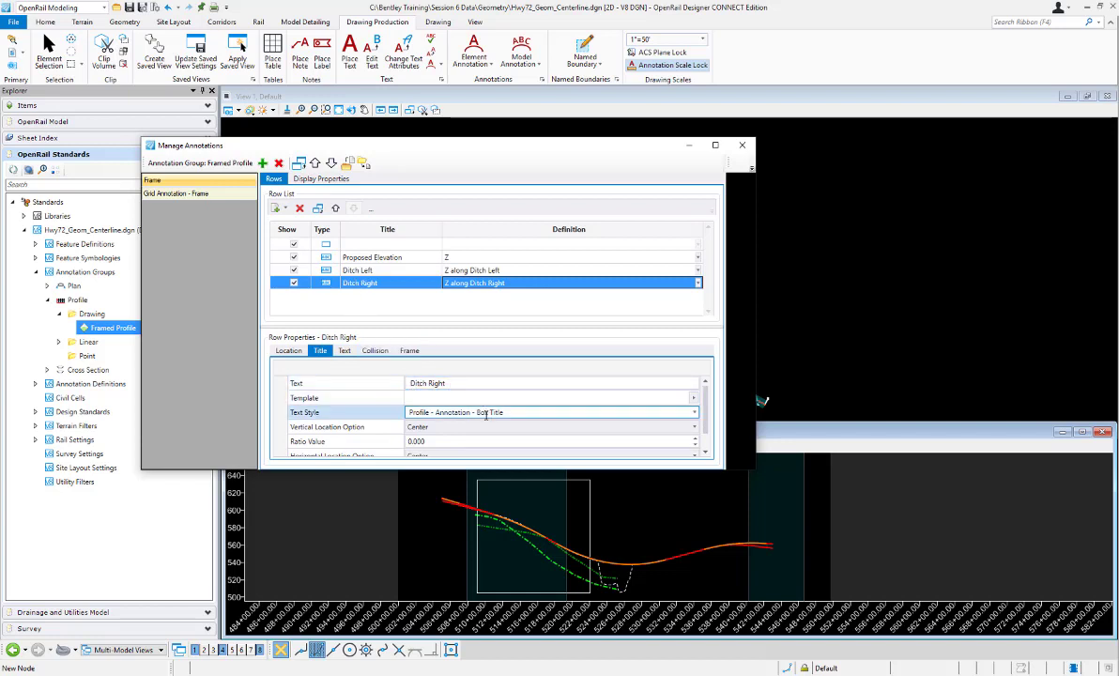
{"action": "left_click", "coordinate": [504, 430]}
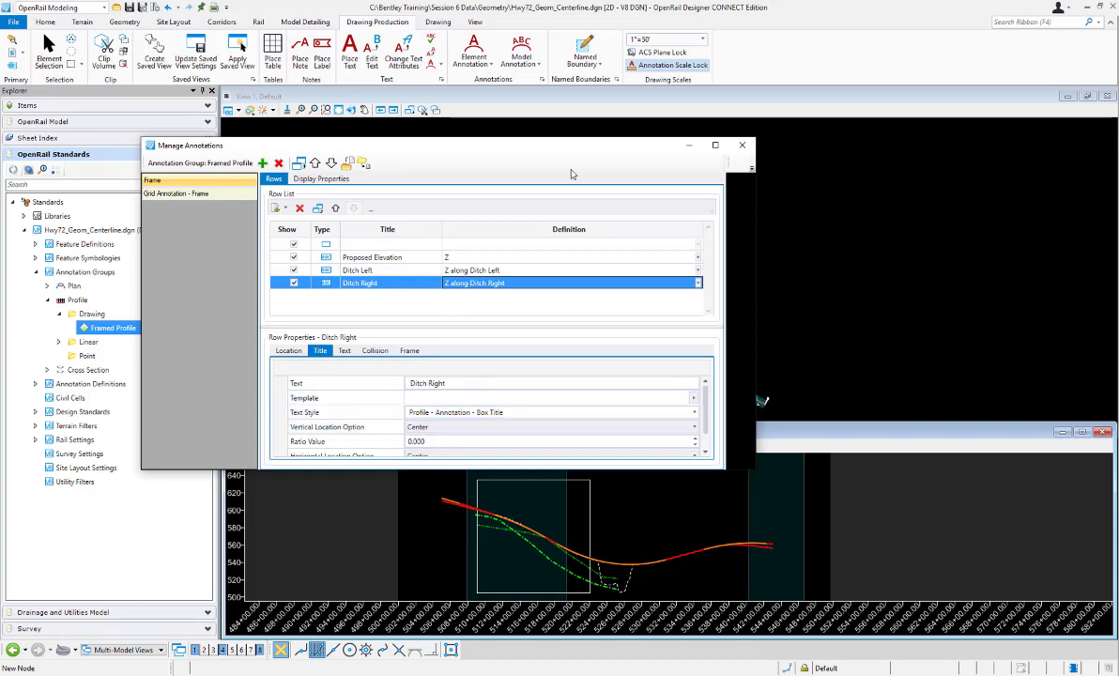
Close Manage Annotations and create a drawing from the Hwy 72 WB PGL named boundary
{"action": "left_click", "coordinate": [745, 146]}
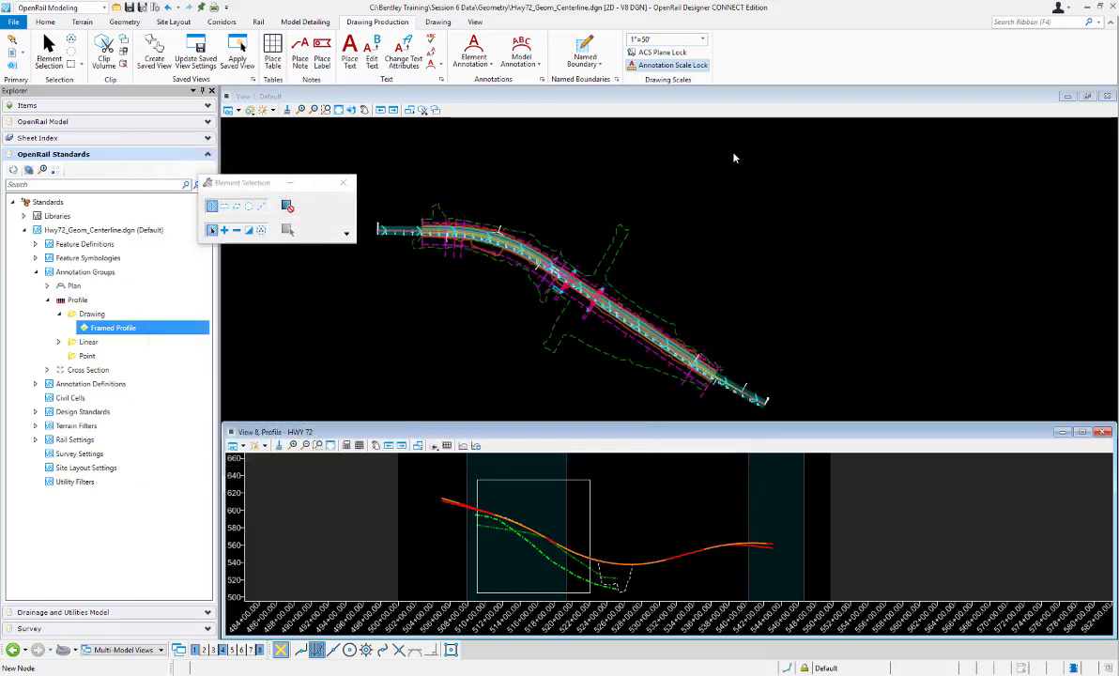
{"action": "left_click", "coordinate": [617, 80]}
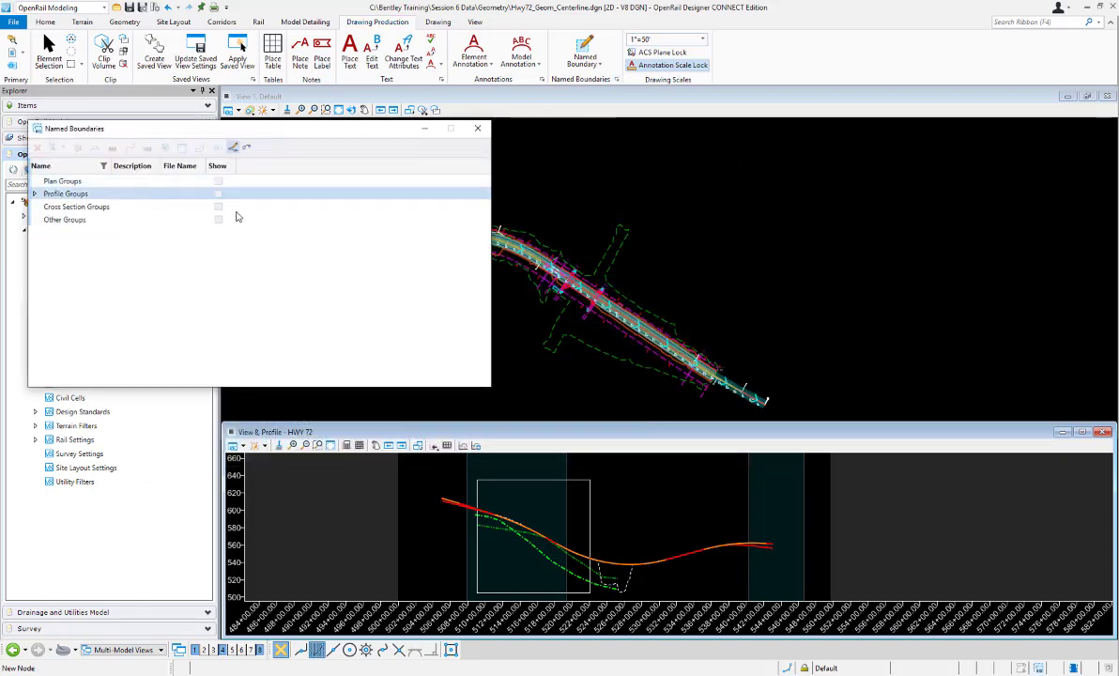
{"action": "left_click", "coordinate": [34, 194]}
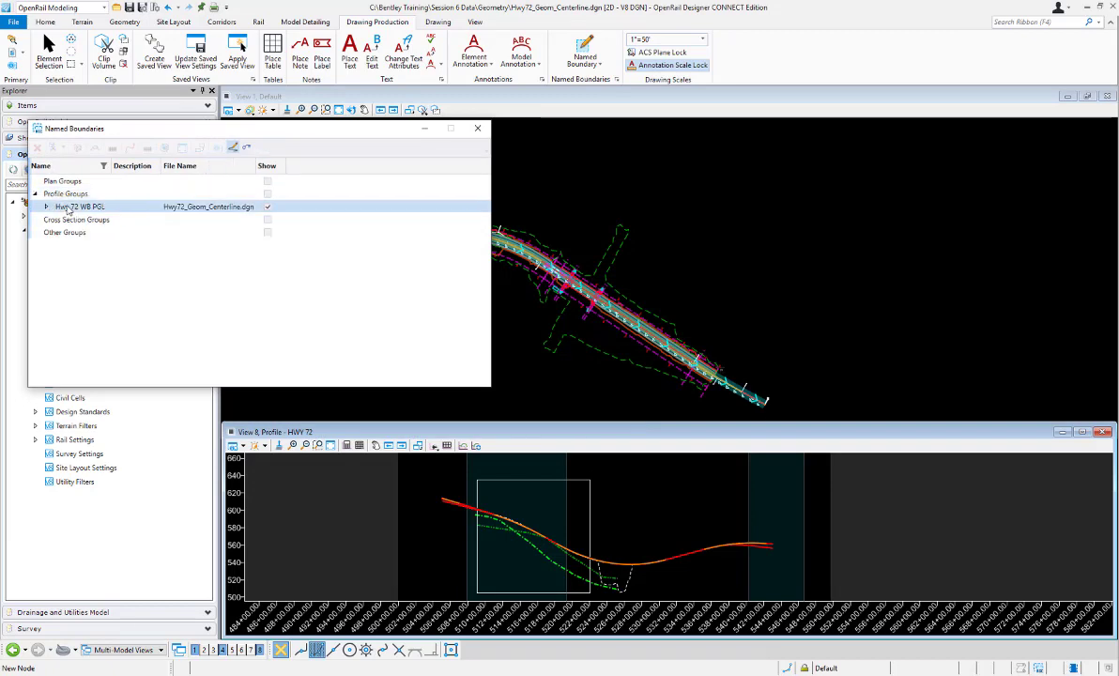
{"action": "left_click", "coordinate": [80, 207]}
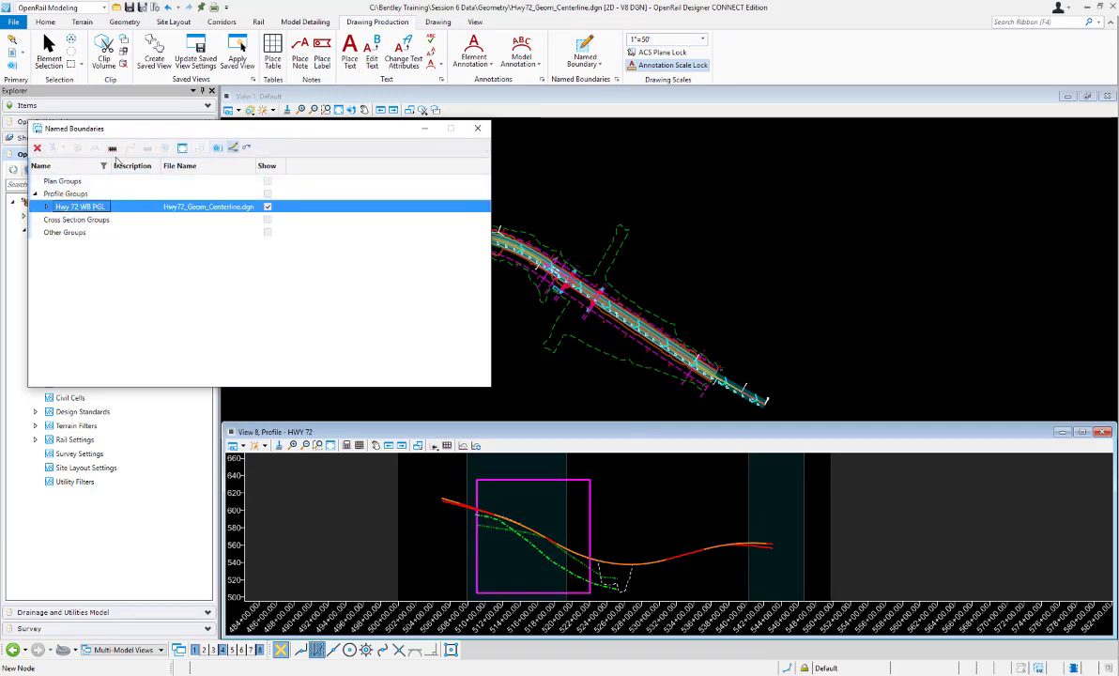
{"action": "left_click", "coordinate": [112, 147]}
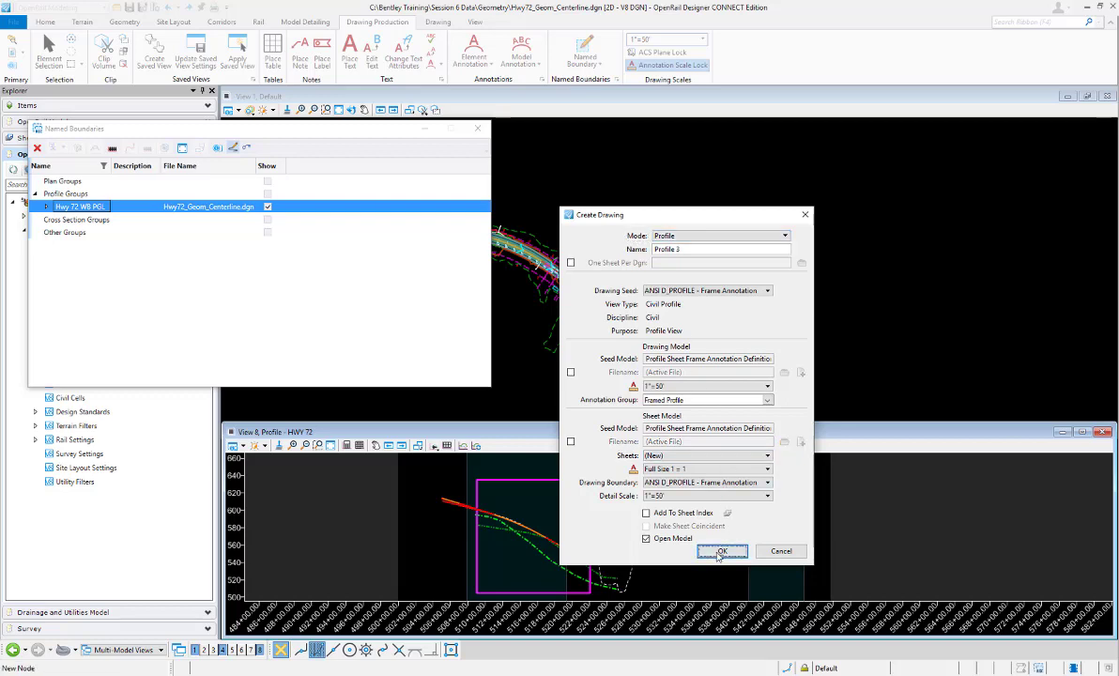
Confirm the drawing and map the Ditch Left alias to DBC-Left-Av
{"action": "left_click", "coordinate": [721, 551]}
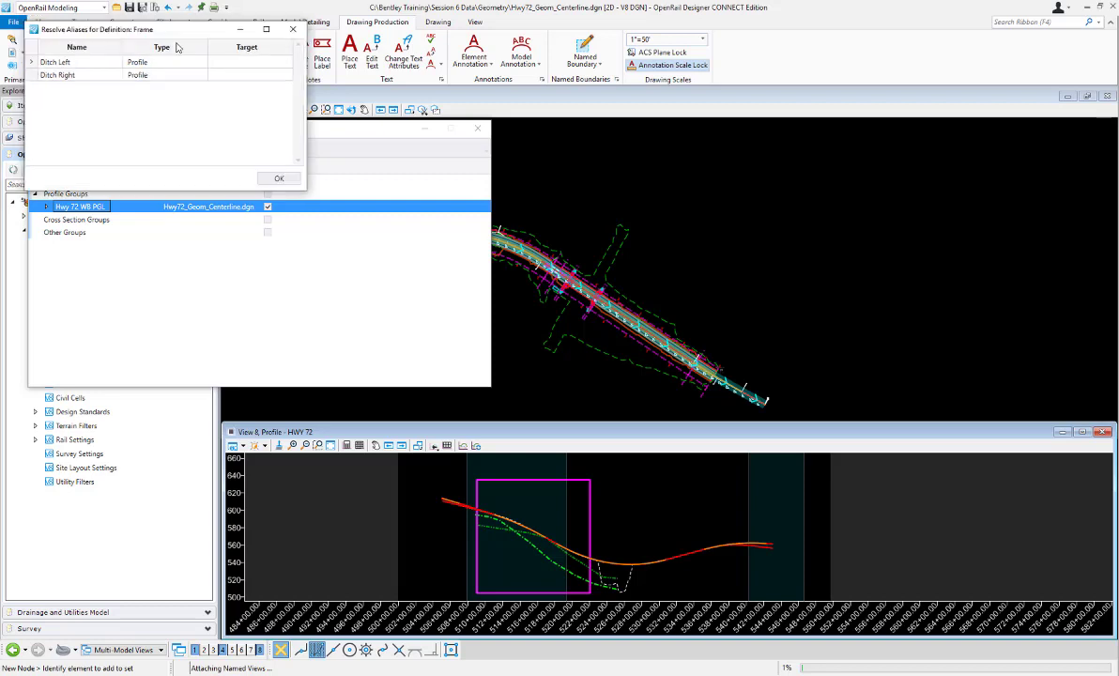
{"action": "left_click_drag", "start_coordinate": [162, 31], "coordinate": [397, 175]}
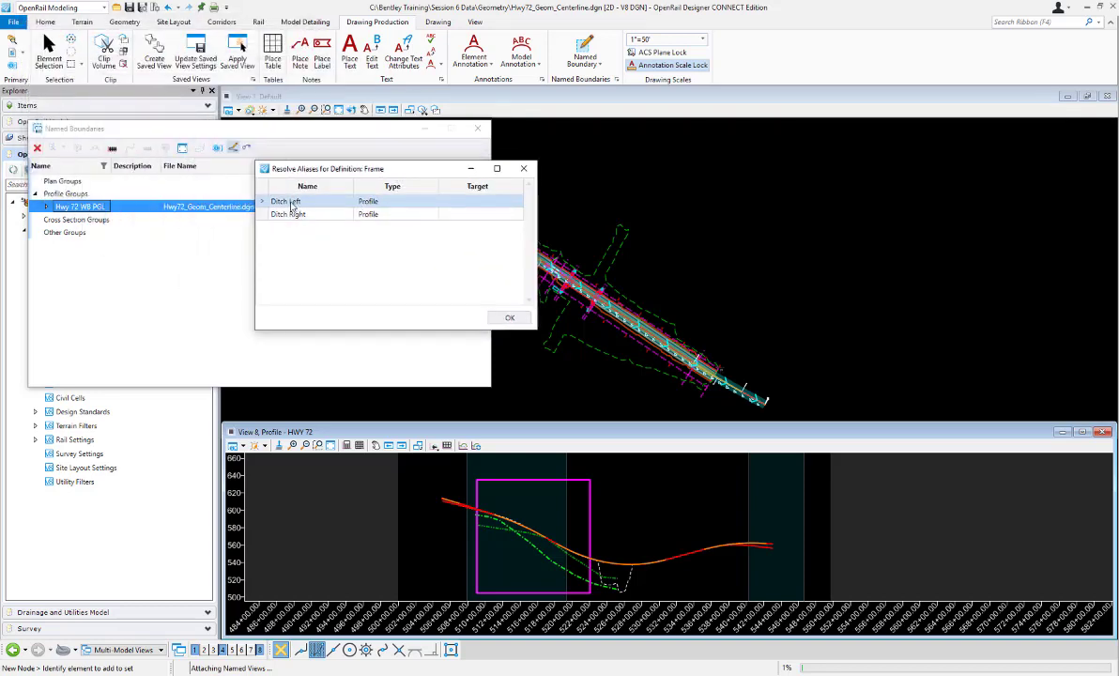
{"action": "left_click", "coordinate": [464, 203]}
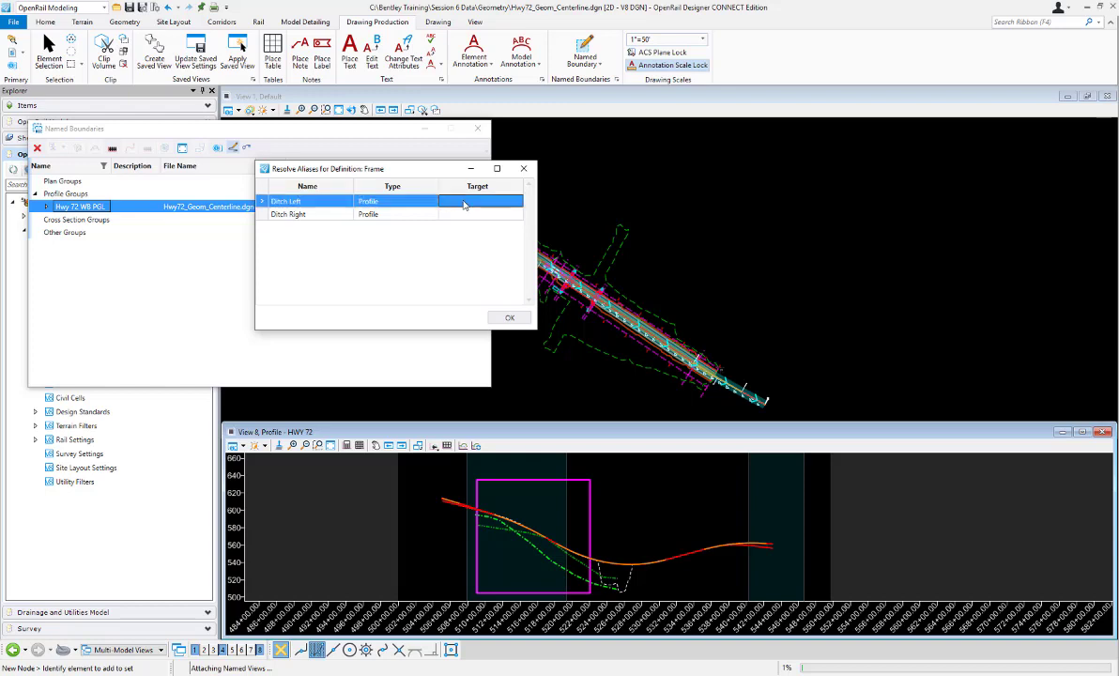
{"action": "left_click", "coordinate": [516, 204]}
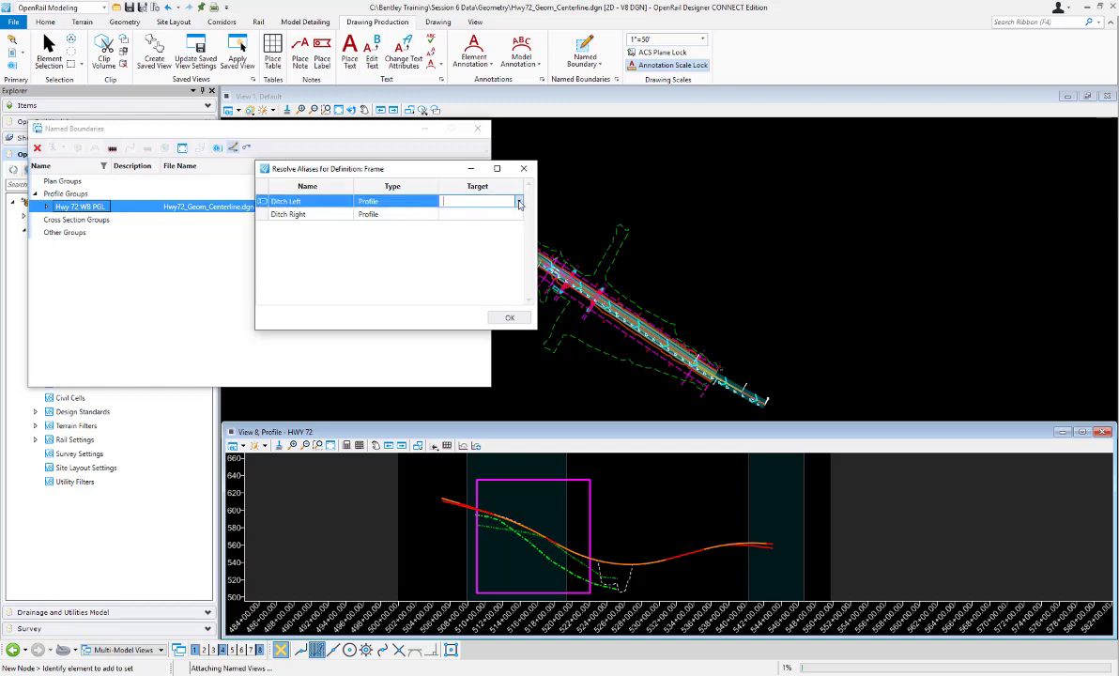
{"action": "left_click", "coordinate": [520, 203]}
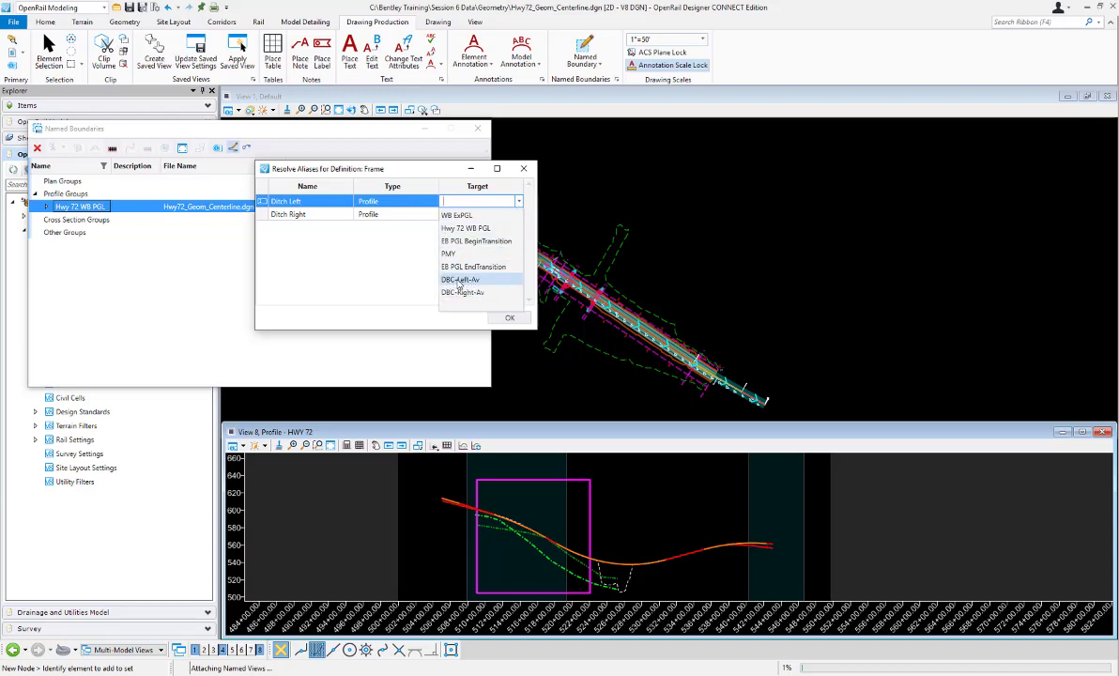
{"action": "left_click", "coordinate": [458, 280]}
Map the Ditch Right alias to DBC-Right-Av and confirm the alias mappings
{"action": "left_click", "coordinate": [464, 215]}
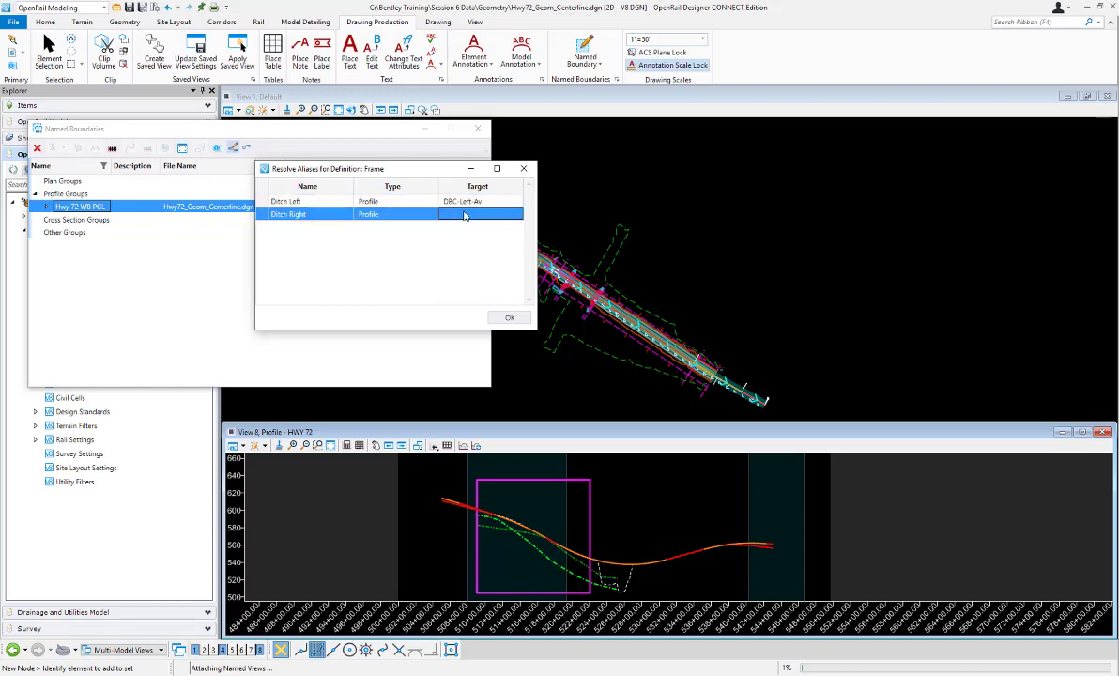
{"action": "left_click", "coordinate": [518, 214]}
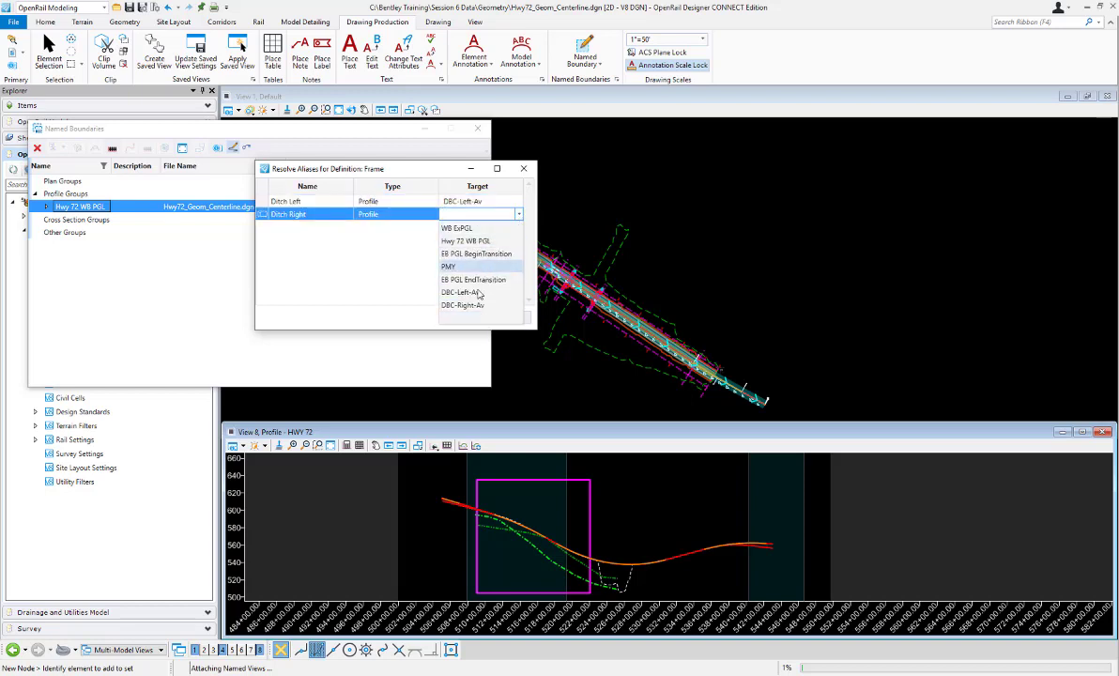
{"action": "left_click", "coordinate": [464, 306]}
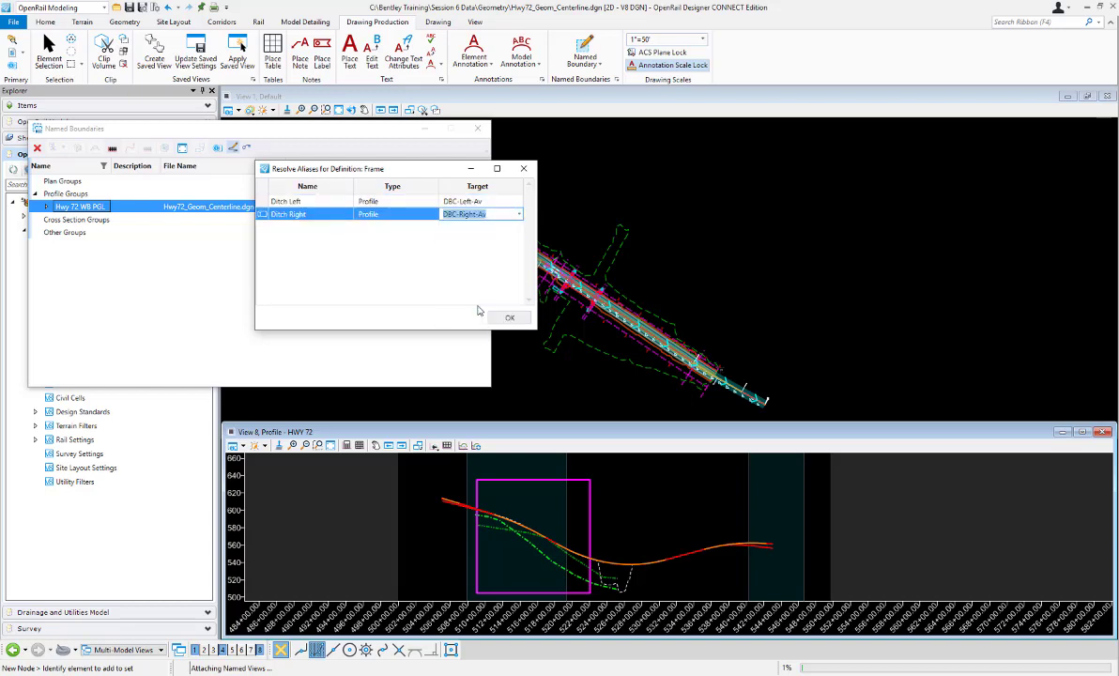
{"action": "left_click", "coordinate": [507, 319]}
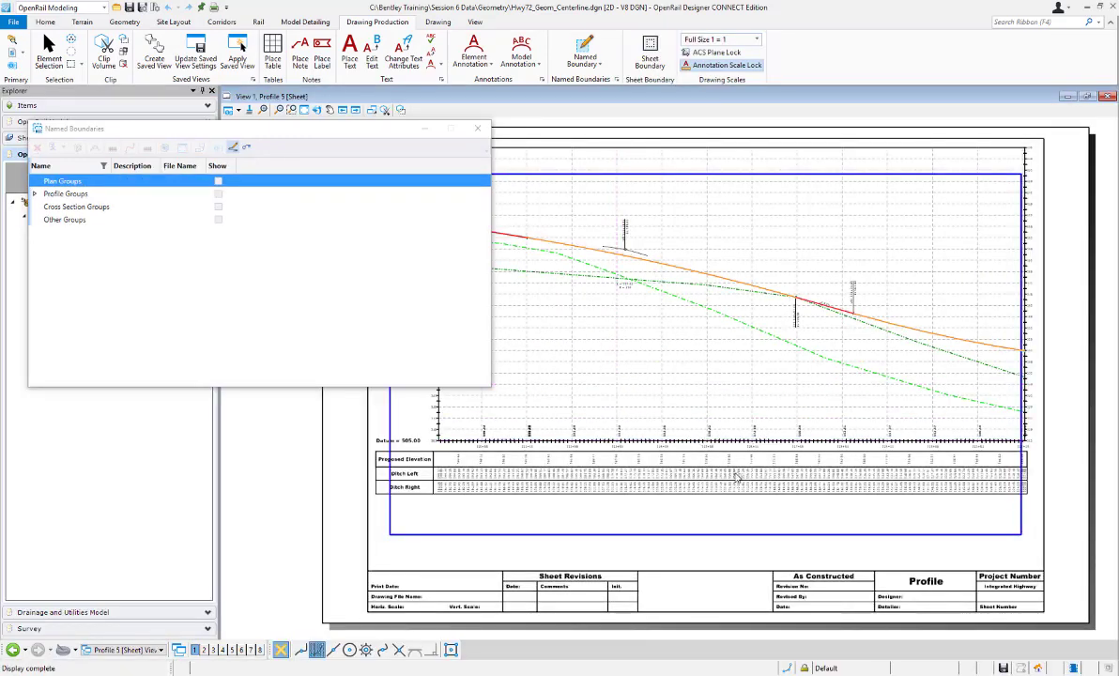
Close Named Boundaries and turn off Constructions display to hide the boundary rectangle
{"action": "left_click", "coordinate": [478, 129]}
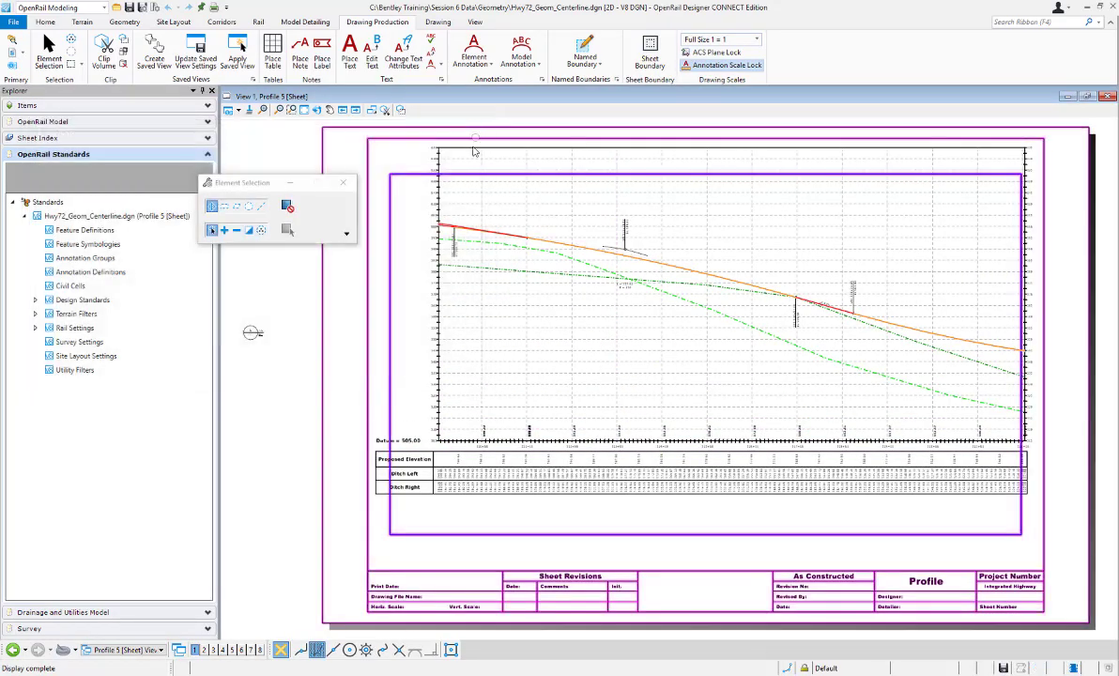
{"action": "left_click", "coordinate": [227, 110]}
{"action": "left_click", "coordinate": [261, 269]}
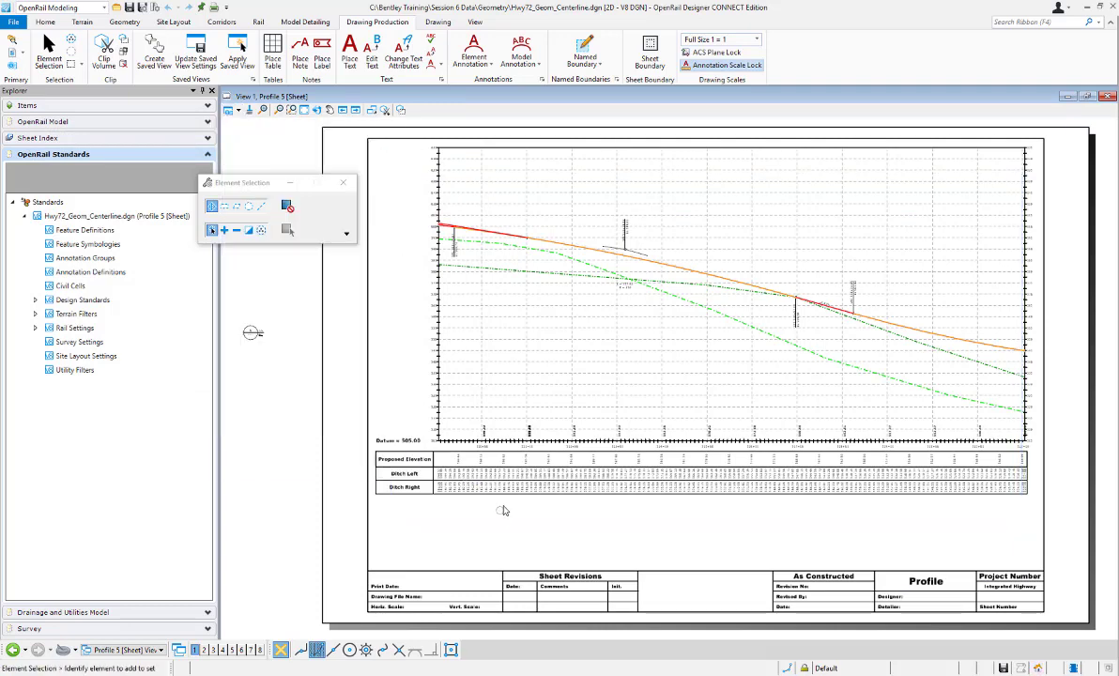
{"action": "scroll", "coordinate": [507, 458], "scroll_direction": "up", "scroll_amount": 2}
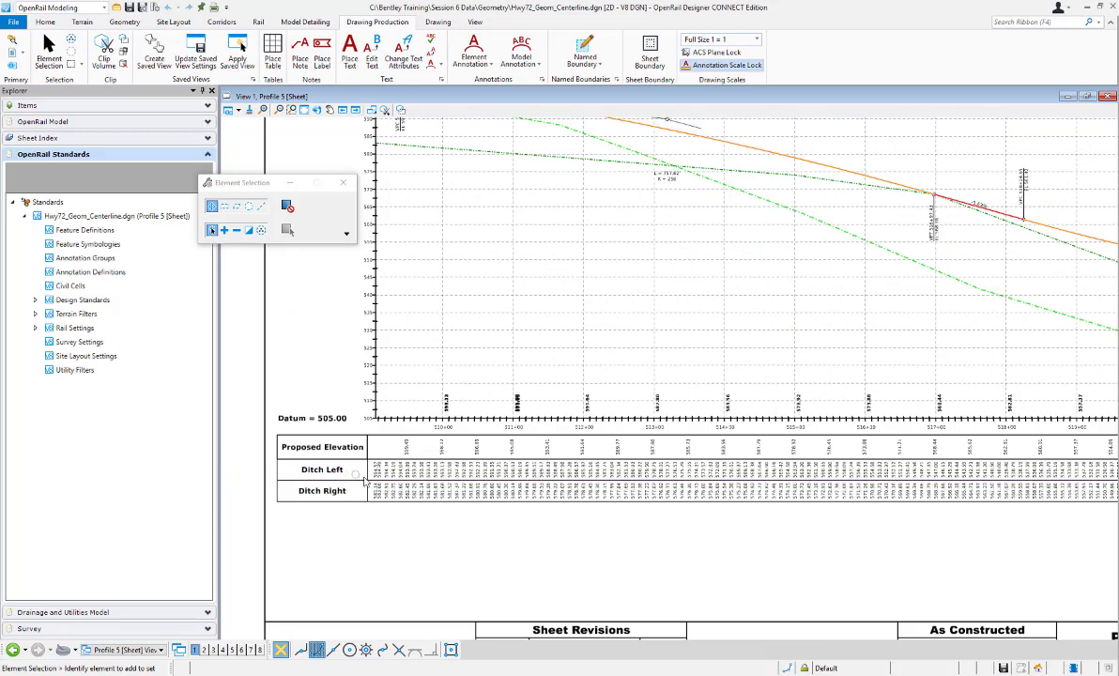